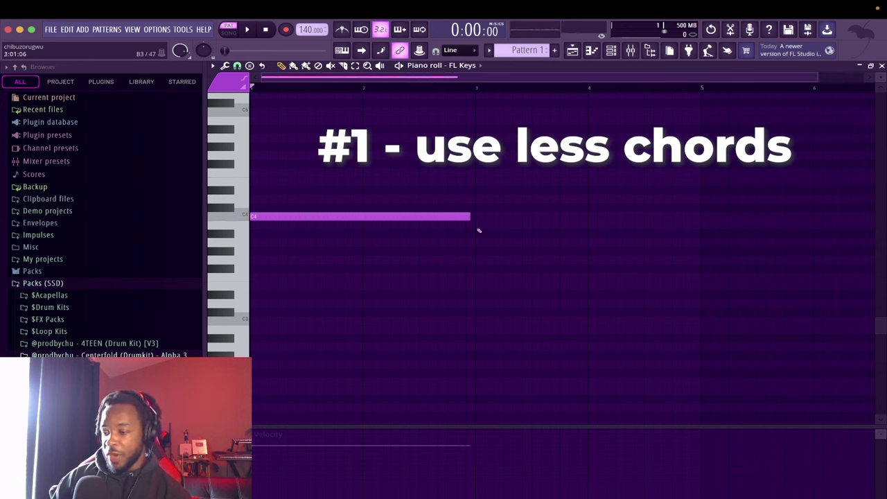
- Place a second C4 note at bar 3 and add D#4 and G4 above the first C4 to form a C minor chord
{"action": "left_click", "coordinate": [476, 216]}
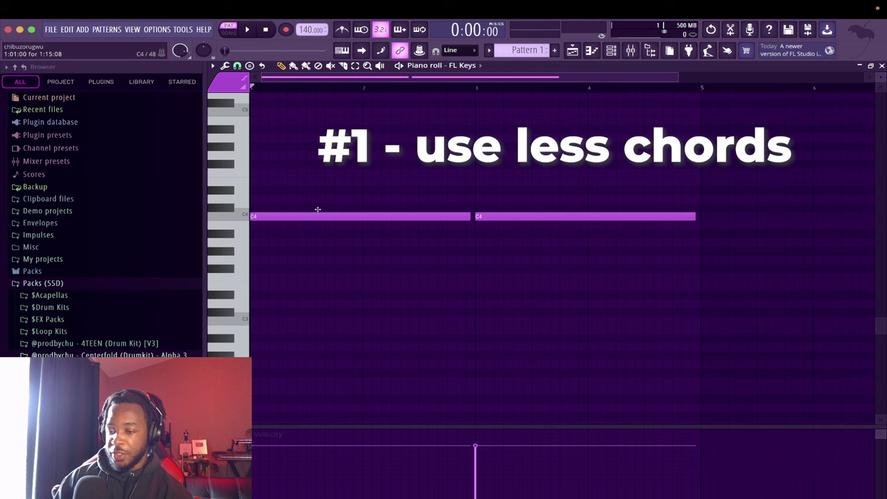
{"action": "left_click_drag", "start_coordinate": [318, 201], "coordinate": [219, 182]}
{"action": "left_click_drag", "start_coordinate": [275, 164], "coordinate": [211, 147]}
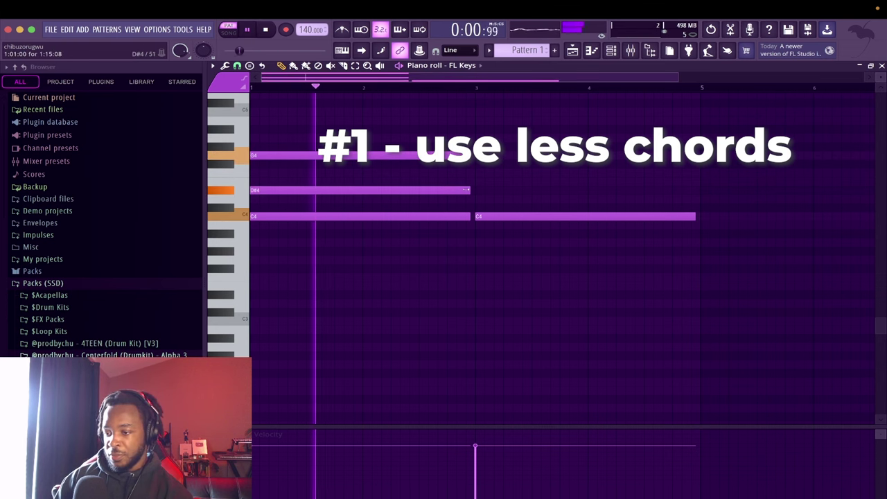
- In bars 5–8, lower the D#4 notes to D4 and the C4 notes to B3, playing back the change
{"action": "left_click_drag", "start_coordinate": [449, 170], "coordinate": [580, 198]}
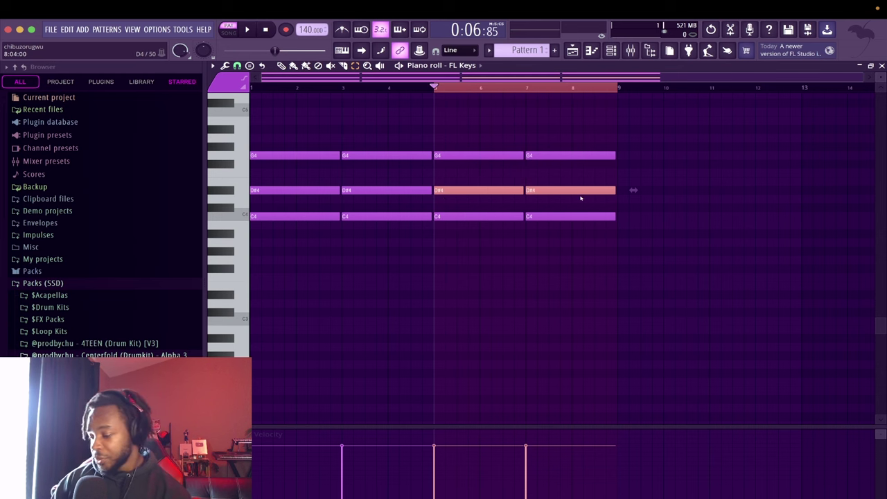
{"action": "key", "text": "Down"}
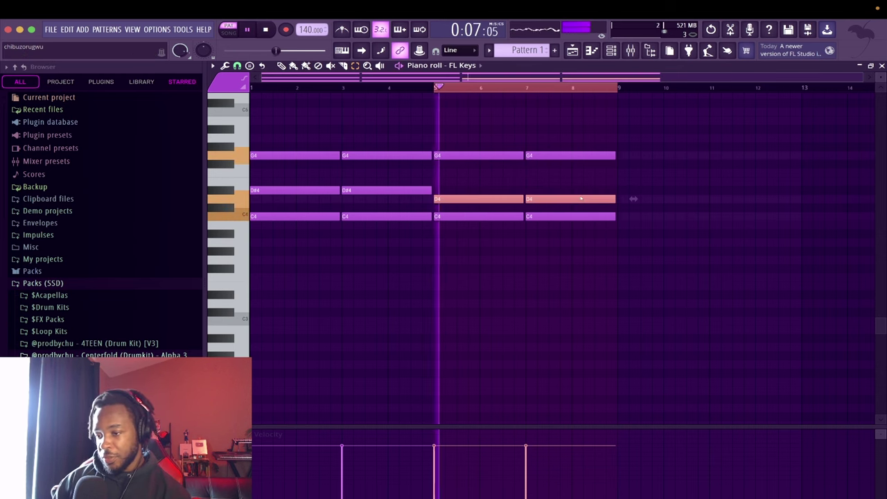
{"action": "left_click_drag", "start_coordinate": [492, 221], "coordinate": [594, 229]}
{"action": "key", "text": "space"}
{"action": "key", "text": "space"}
{"action": "key", "text": "shift+Down"}
{"action": "key", "text": "space"}
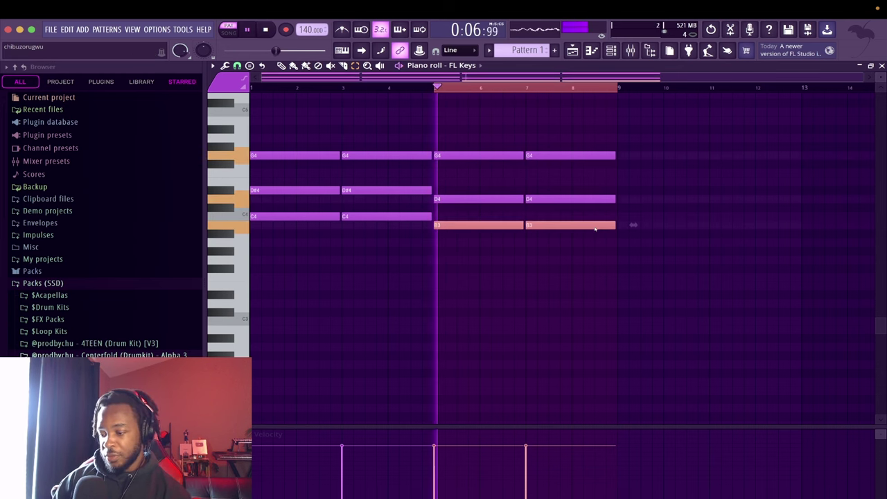
- Lower the G4 notes in bars 5–8 to F4, add G4 notes above them, and play the progression from the start
{"action": "left_click_drag", "start_coordinate": [468, 158], "coordinate": [611, 167]}
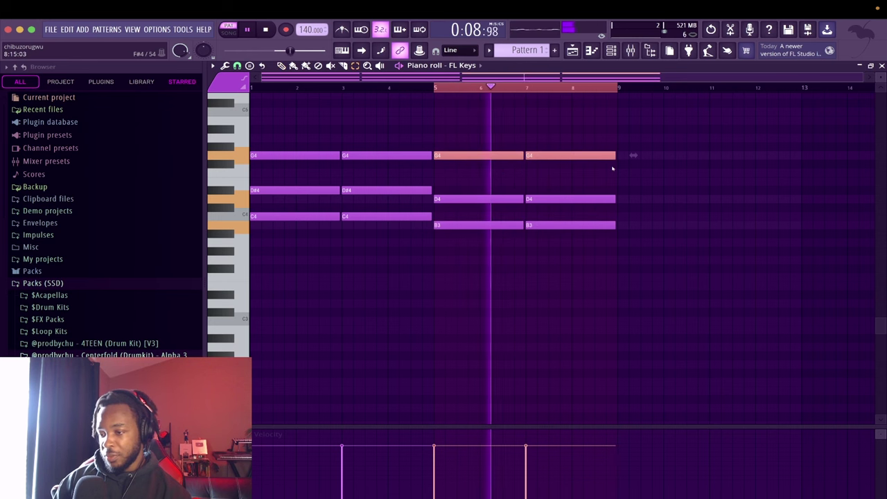
{"action": "key", "text": "Down"}
{"action": "key", "text": "Down"}
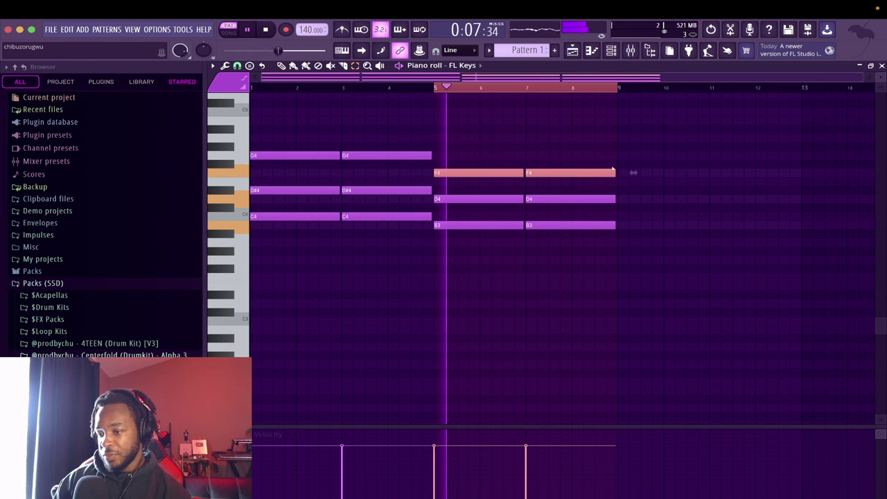
{"action": "key", "text": "space"}
{"action": "left_click", "coordinate": [441, 154]}
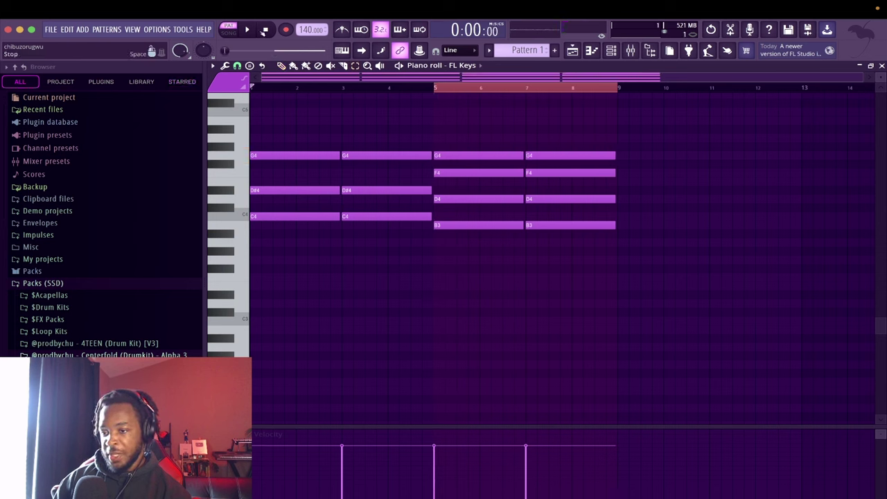
{"action": "left_click", "coordinate": [264, 31]}
{"action": "key", "text": "space"}
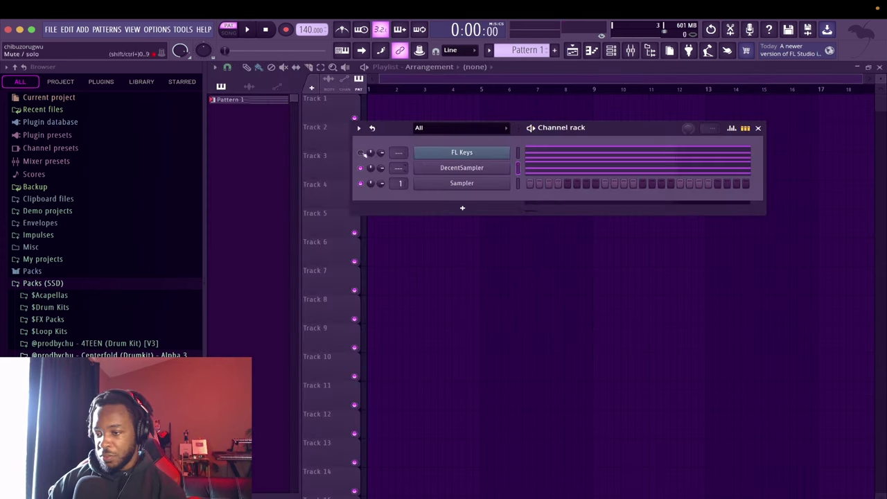
- Delete the FL Keys channel from the channel rack
{"action": "right_click", "coordinate": [484, 157]}
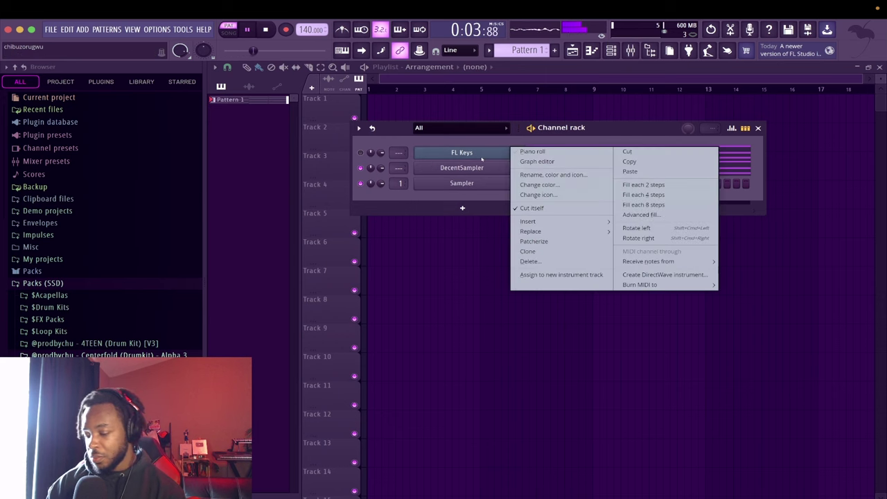
{"action": "key", "text": "d"}
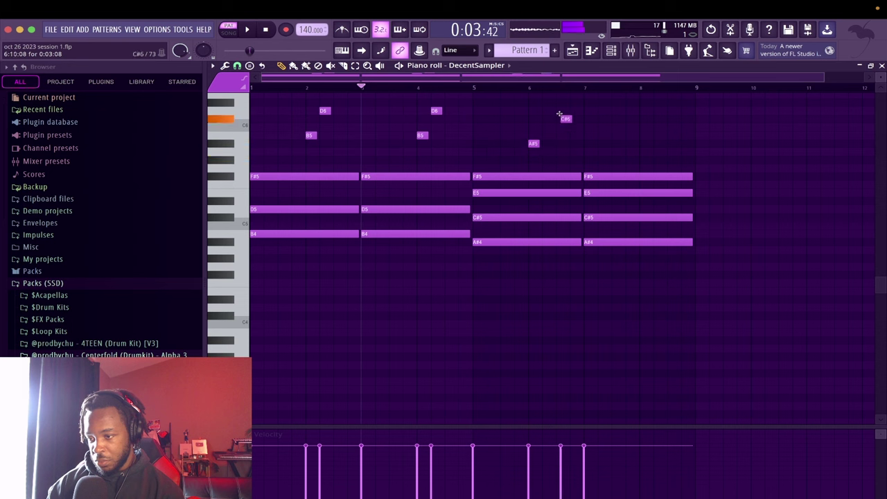
- Shift the C#6 melody note in bar 6 earlier, add an A#5 at the start of bar 8, and follow it with a C#6
{"action": "left_click_drag", "start_coordinate": [559, 114], "coordinate": [555, 114]}
{"action": "key", "text": "space"}
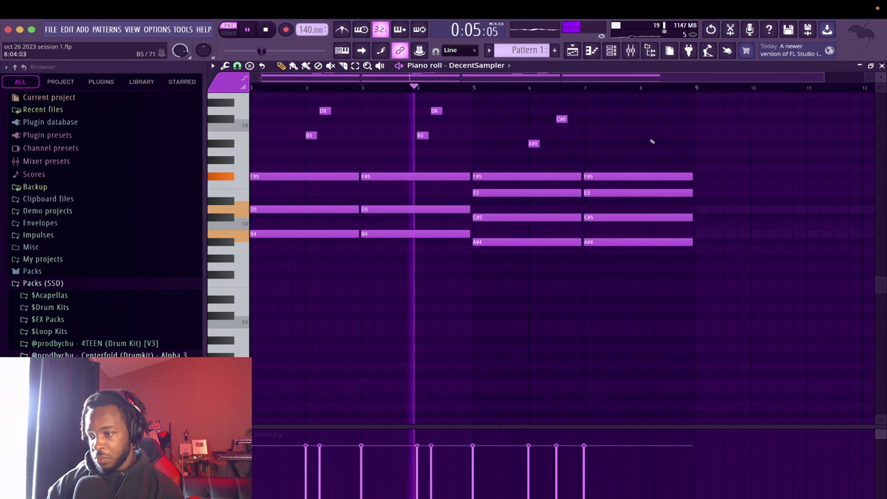
{"action": "left_click", "coordinate": [635, 144]}
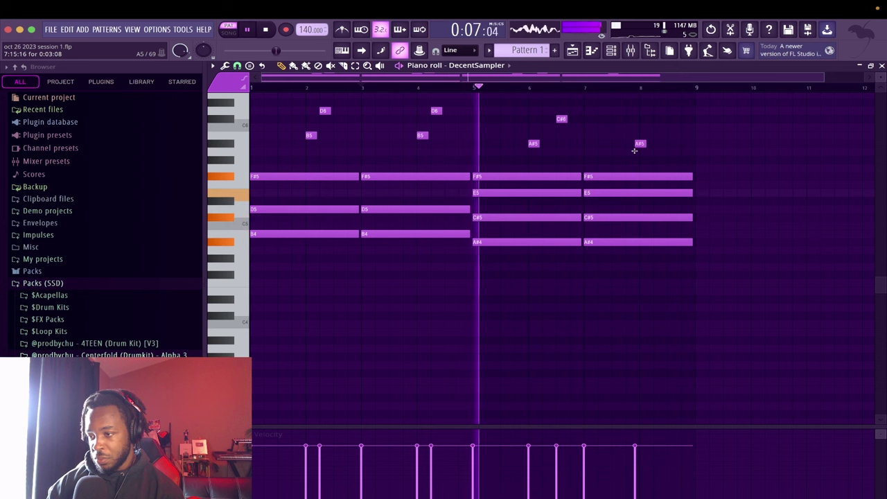
{"action": "left_click_drag", "start_coordinate": [634, 151], "coordinate": [635, 151]}
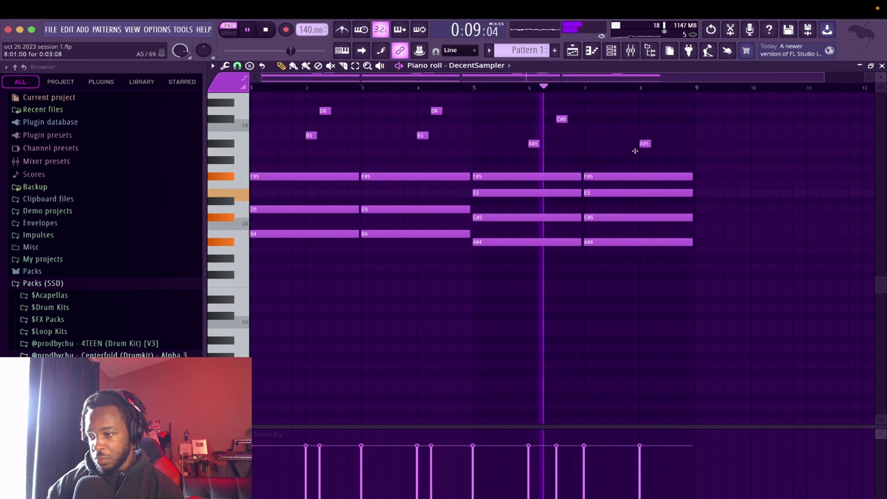
{"action": "left_click_drag", "start_coordinate": [559, 118], "coordinate": [547, 118]}
{"action": "left_click", "coordinate": [655, 119]}
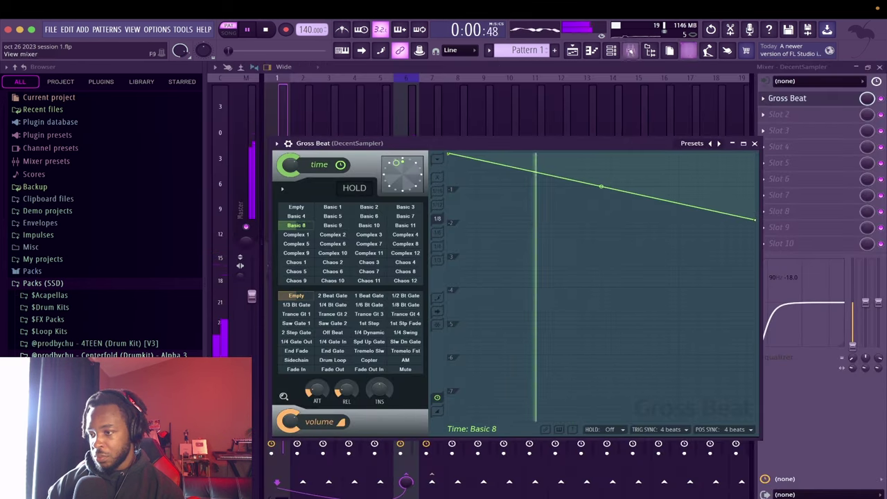
- Open the DecentSampler piano roll and apply the Strum tool to its notes
{"action": "left_click", "coordinate": [610, 50]}
{"action": "left_click", "coordinate": [564, 150]}
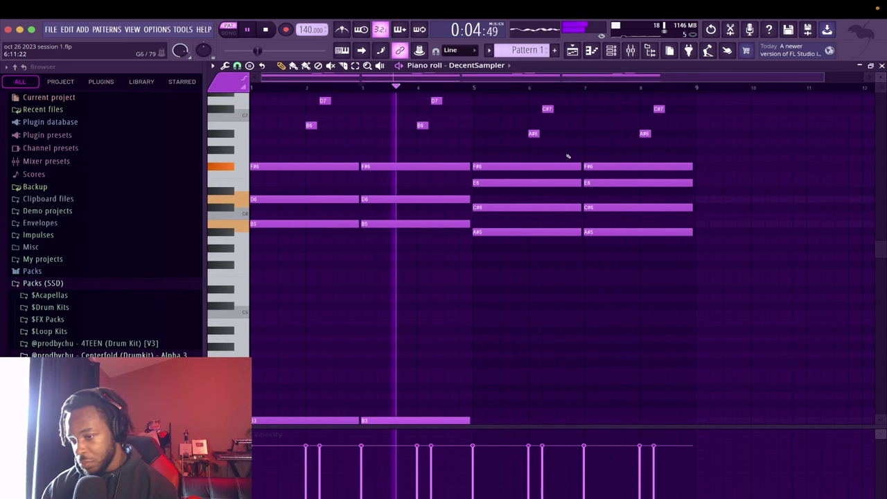
{"action": "key", "text": "alt+s"}
{"action": "left_click", "coordinate": [513, 299]}
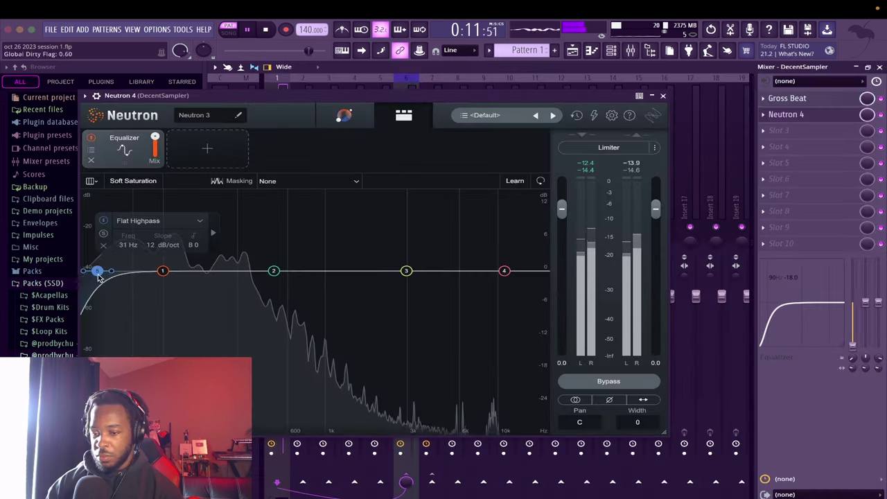
- In Neutron's equalizer, raise the high-pass cutoff and lower the low-pass to about 5.4 kHz, then change the Outer Space preset
{"action": "left_click_drag", "start_coordinate": [99, 269], "coordinate": [203, 270]}
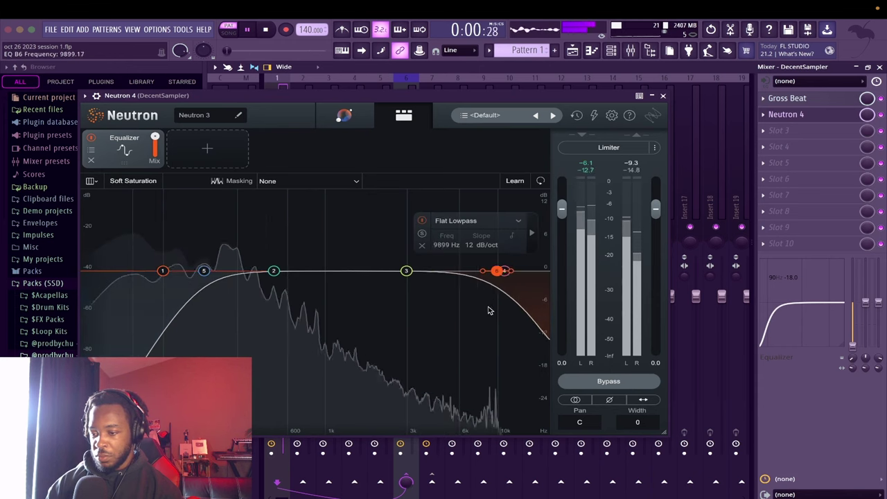
{"action": "left_click_drag", "start_coordinate": [489, 311], "coordinate": [451, 337]}
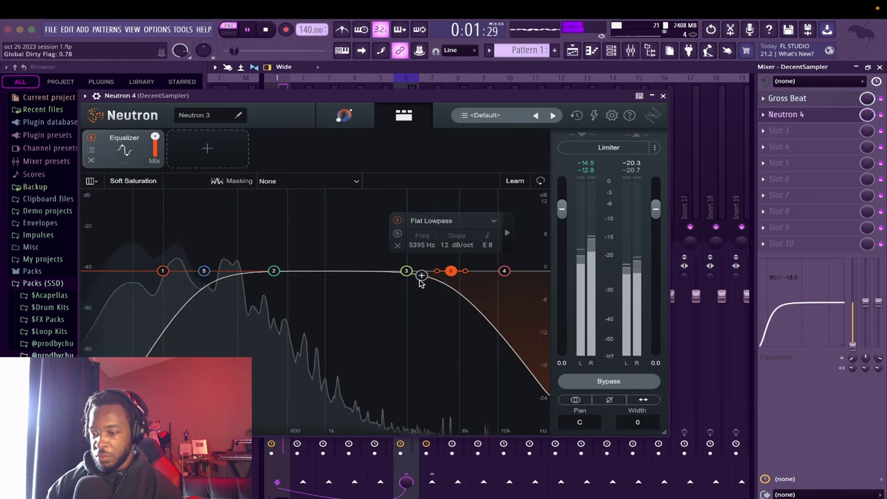
{"action": "left_click_drag", "start_coordinate": [422, 276], "coordinate": [432, 291]}
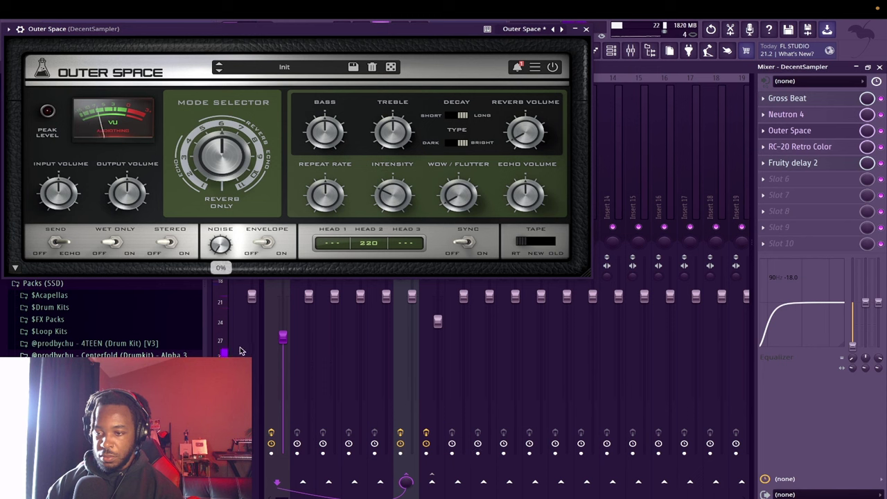
{"action": "left_click", "coordinate": [219, 72]}
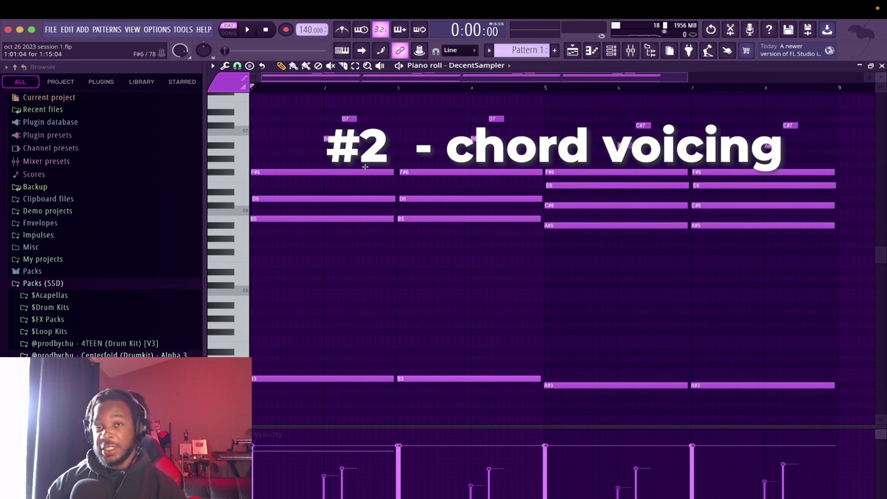
- Compare octave placements for the D6 chord notes in bars 1–4, move them up to D7, and play the result
{"action": "scroll", "coordinate": [300, 210], "scroll_direction": "down", "scroll_amount": 2}
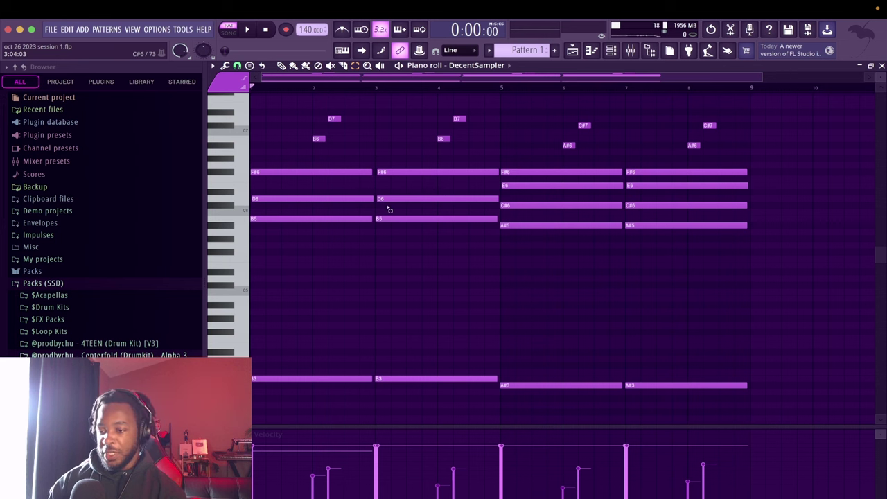
{"action": "left_click_drag", "start_coordinate": [390, 209], "coordinate": [313, 191]}
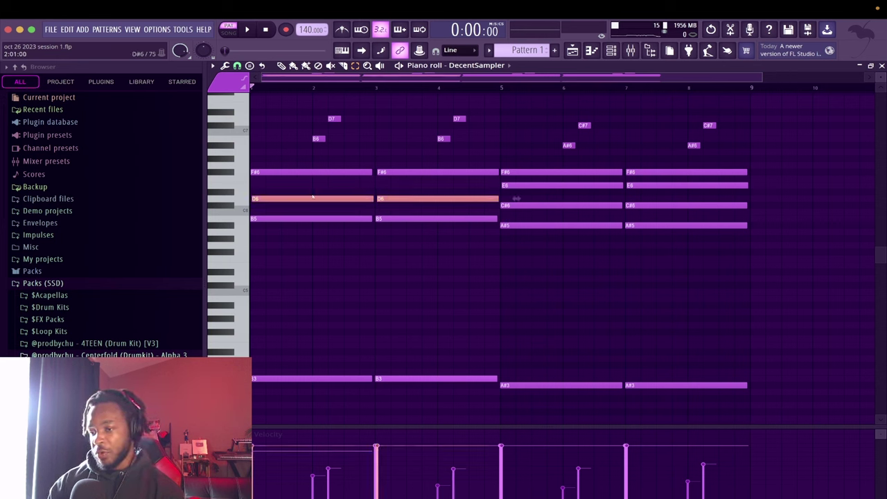
{"action": "key", "text": "ctrl+Up"}
{"action": "key", "text": "ctrl+Down"}
{"action": "key", "text": "ctrl+Down"}
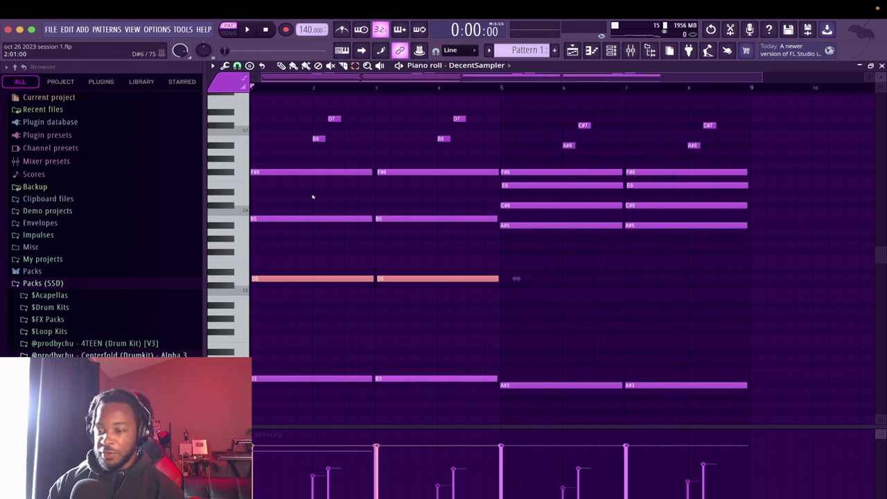
{"action": "key", "text": "ctrl+Up"}
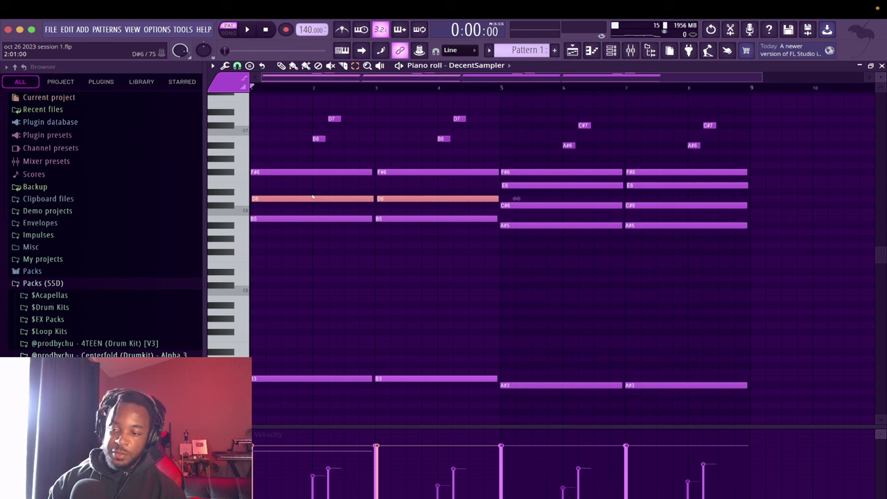
{"action": "key", "text": "space"}
{"action": "key", "text": "ctrl+Up"}
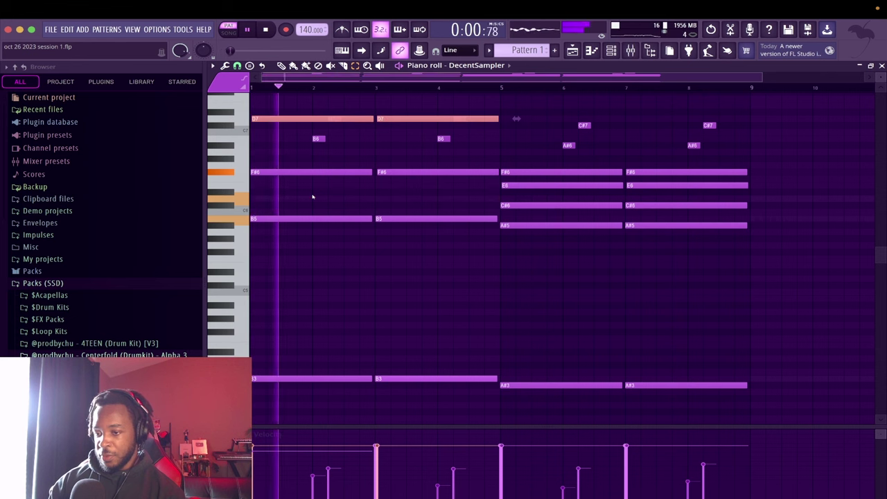
{"action": "key", "text": "space"}
{"action": "key", "text": "space"}
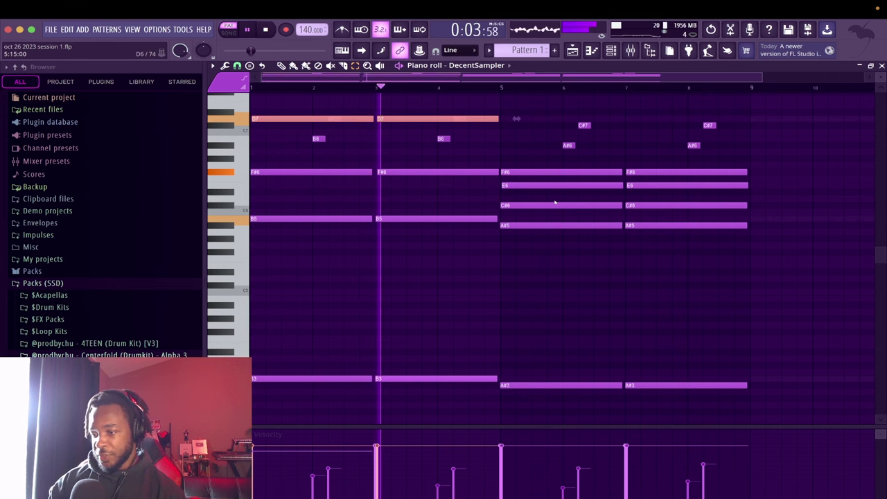
- Raise the A#5 notes in bars 5–8 to A#6 and the E6 notes to E7, and close the piano roll
{"action": "left_click_drag", "start_coordinate": [530, 227], "coordinate": [703, 238]}
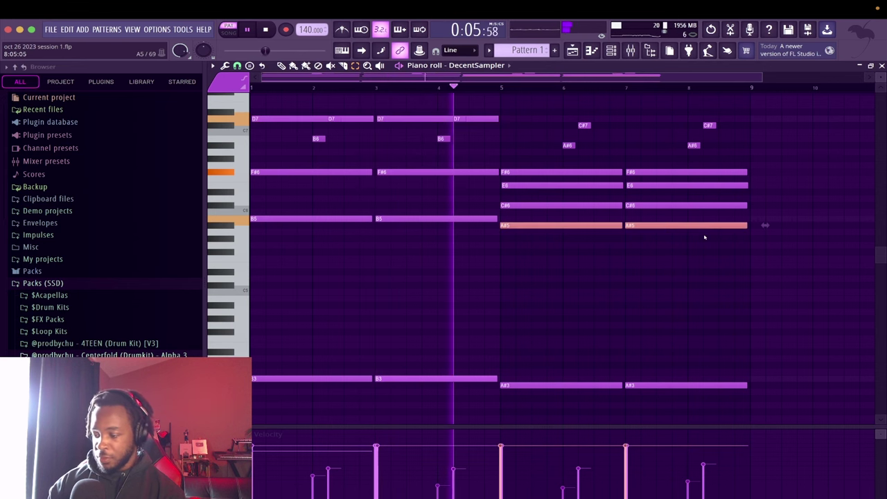
{"action": "key", "text": "ctrl+Up"}
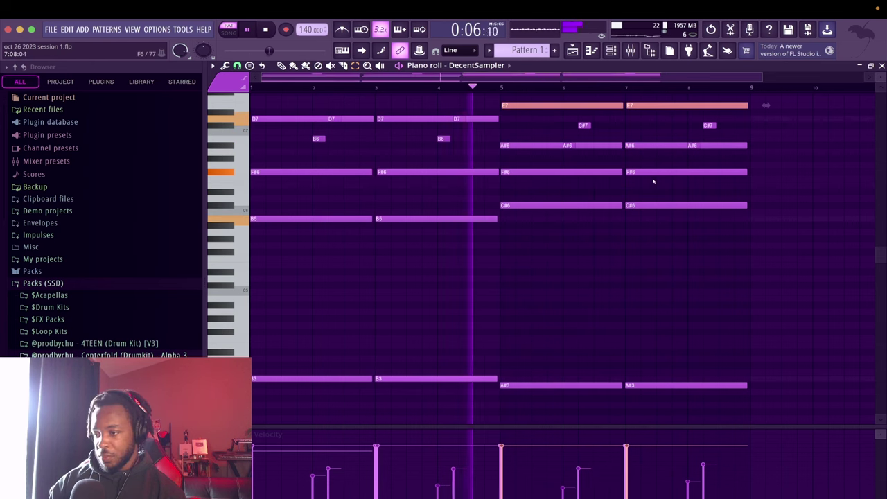
{"action": "scroll", "coordinate": [653, 181], "scroll_direction": "down", "scroll_amount": 1}
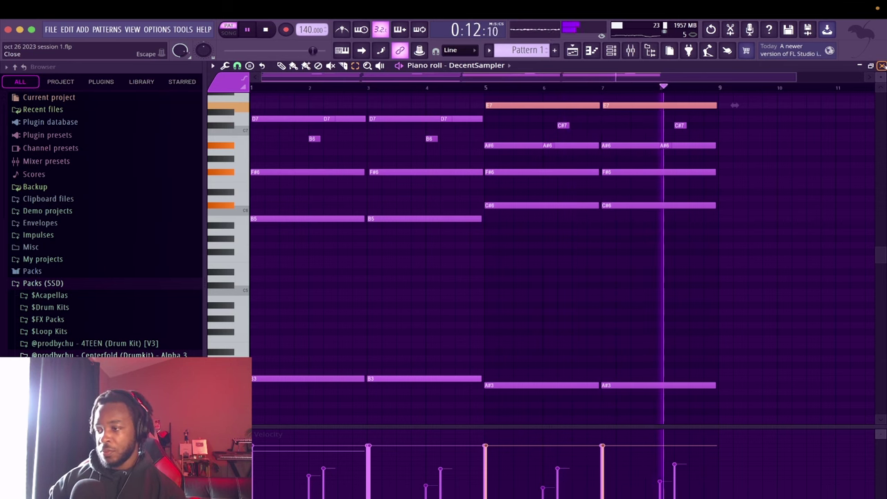
{"action": "left_click", "coordinate": [882, 65]}
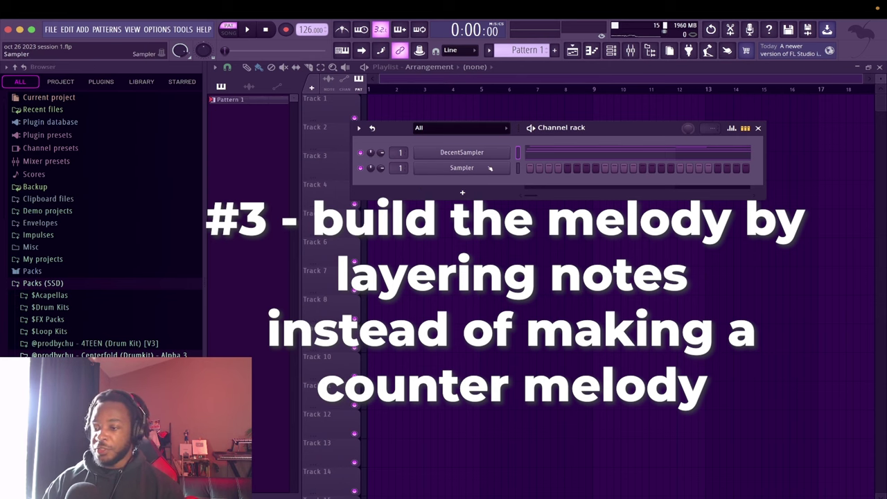
- Insert a FLEX instrument channel using the Ace Nylon MK I guitar preset
{"action": "right_click", "coordinate": [490, 168]}
{"action": "mouse_move", "coordinate": [574, 248]}
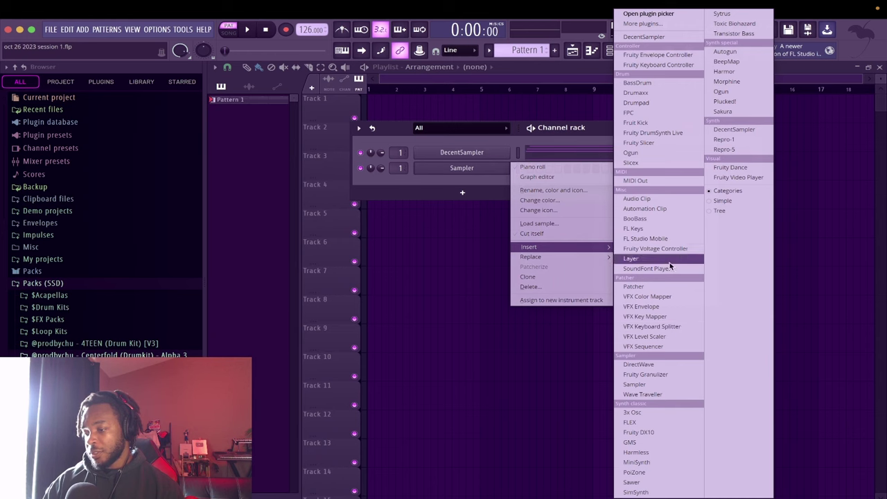
{"action": "left_click", "coordinate": [630, 422]}
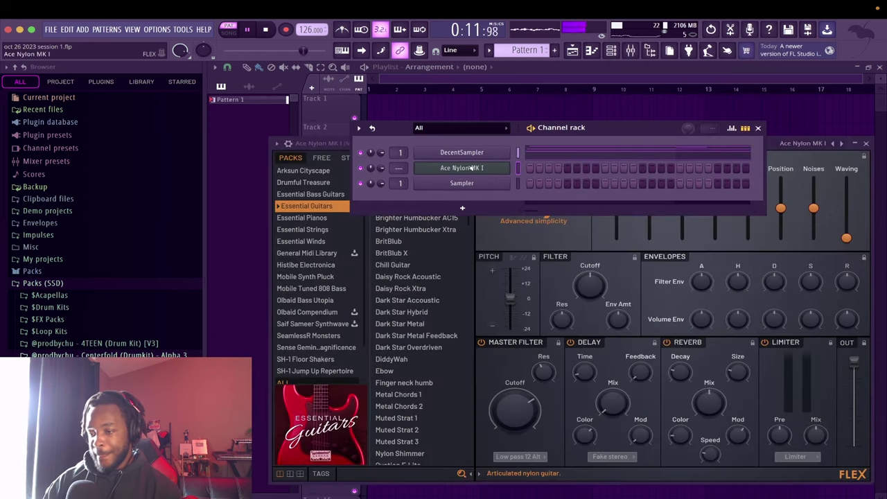
- Open the Ace Nylon MK I piano roll and duplicate the layered notes from bars 1–4 into the following bars
{"action": "key", "text": "F7"}
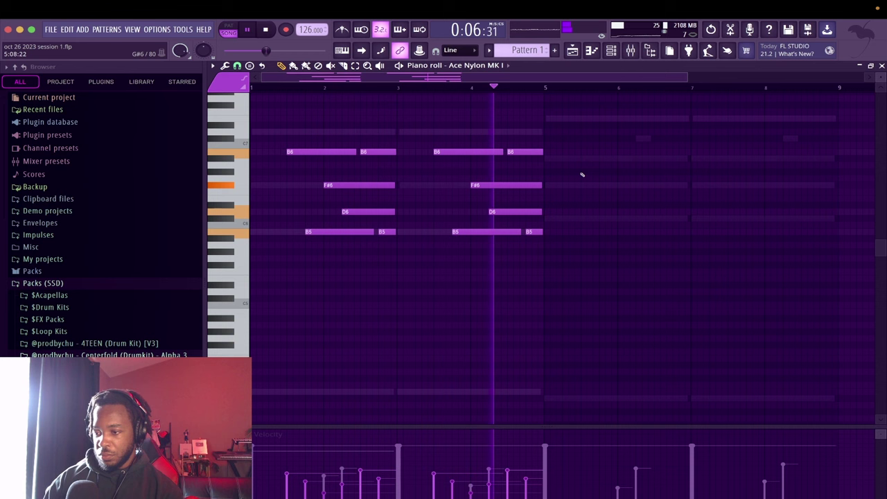
{"action": "key", "text": "ctrl+b"}
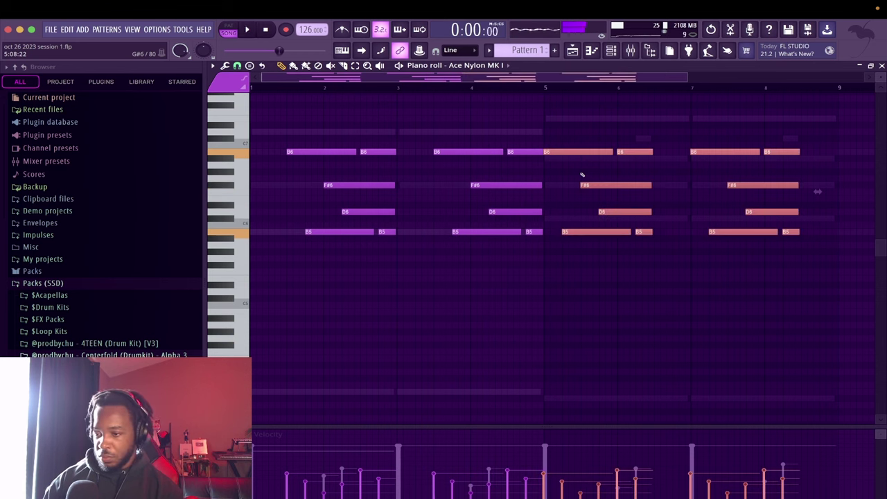
- Align the duplicated notes with bars 5–8, rework them to A#6, F#6, and C#6, and end the last A#6 at bar 9
{"action": "left_click_drag", "start_coordinate": [568, 152], "coordinate": [603, 151]}
{"action": "key", "text": "space"}
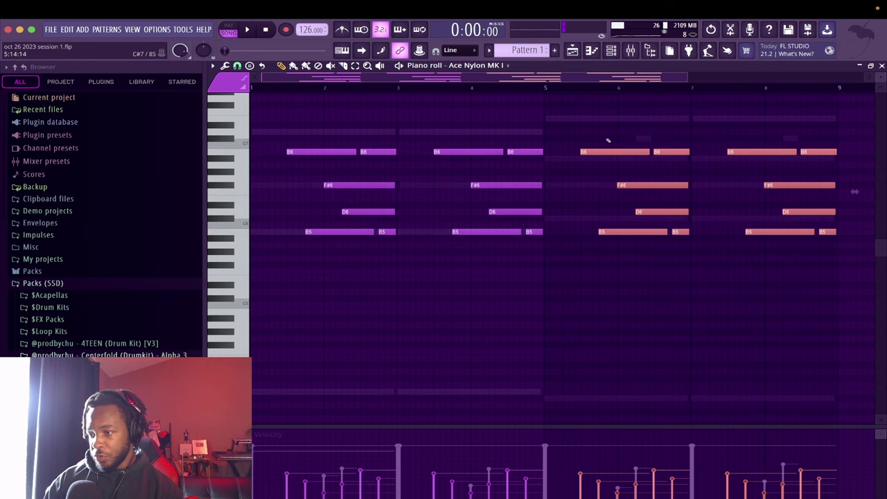
{"action": "scroll", "coordinate": [607, 146], "scroll_direction": "up", "scroll_amount": 2, "text": "ctrl"}
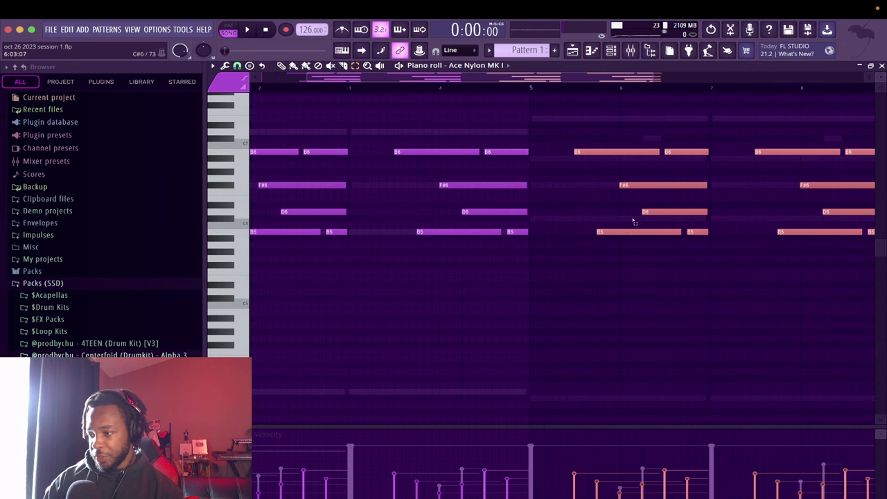
{"action": "scroll", "coordinate": [633, 222], "scroll_direction": "down", "scroll_amount": 2, "text": "ctrl"}
{"action": "left_click", "coordinate": [734, 217]}
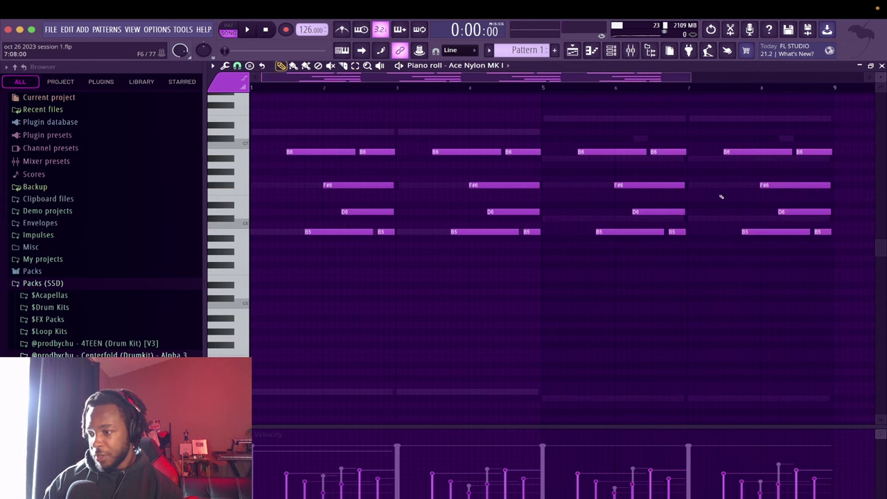
{"action": "left_click_drag", "start_coordinate": [841, 166], "coordinate": [595, 137]}
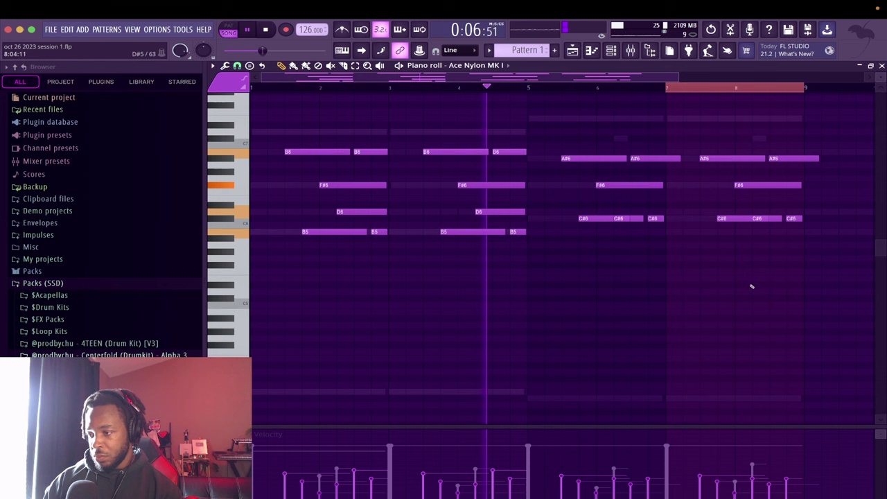
{"action": "left_click_drag", "start_coordinate": [817, 158], "coordinate": [804, 159]}
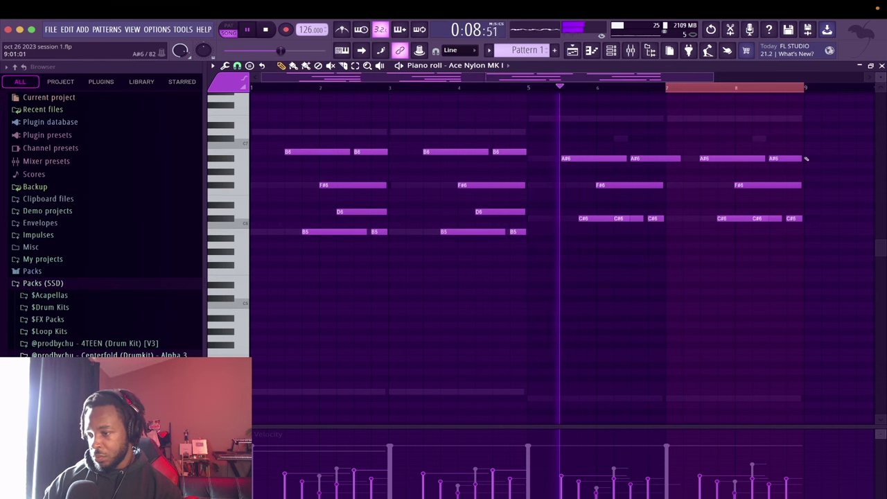
- Extend the first F#6 and D6 notes and the second B5 note into bar 3
{"action": "left_click_drag", "start_coordinate": [385, 185], "coordinate": [437, 185]}
{"action": "left_click_drag", "start_coordinate": [386, 211], "coordinate": [438, 211]}
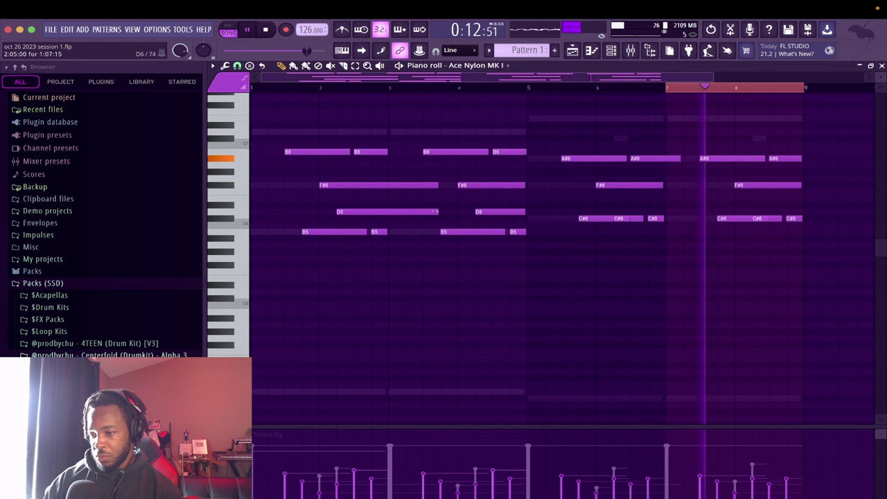
{"action": "left_click_drag", "start_coordinate": [387, 231], "coordinate": [428, 231]}
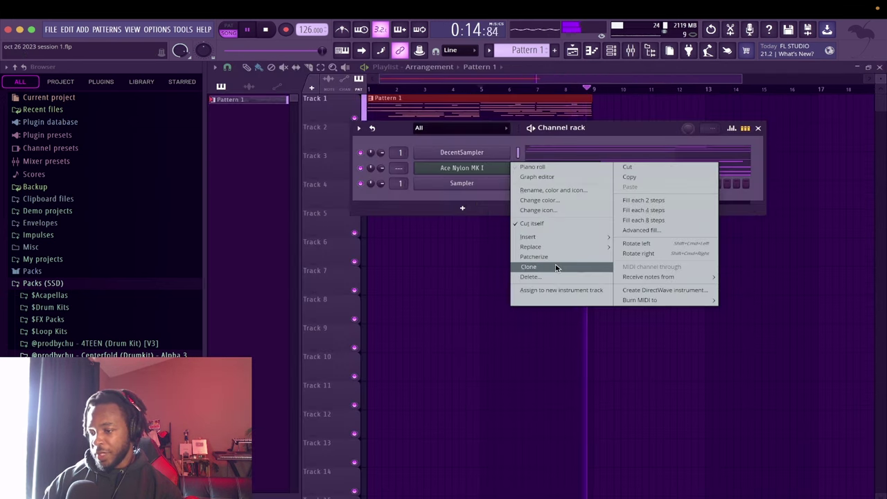
- Clone the Ace Nylon MK I channel and copy its notes into the clone
{"action": "left_click", "coordinate": [553, 266]}
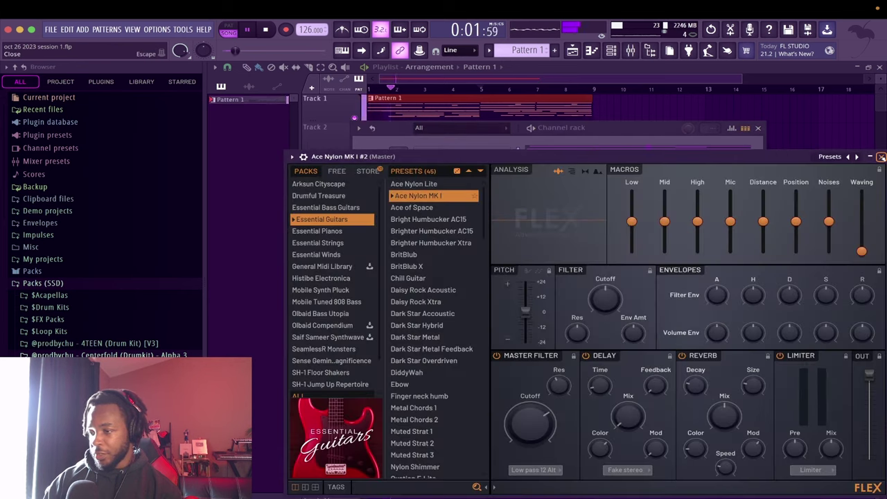
{"action": "left_click", "coordinate": [881, 157]}
{"action": "right_click", "coordinate": [475, 168]}
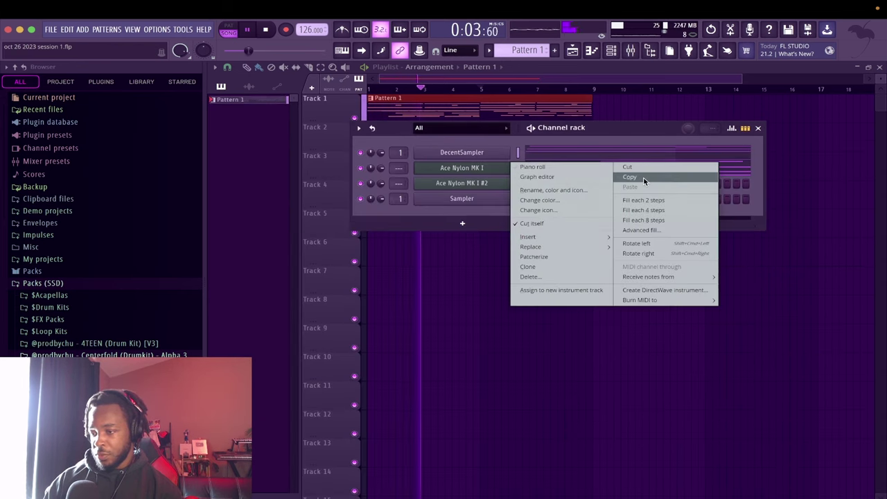
{"action": "left_click", "coordinate": [644, 178]}
{"action": "left_click", "coordinate": [506, 183]}
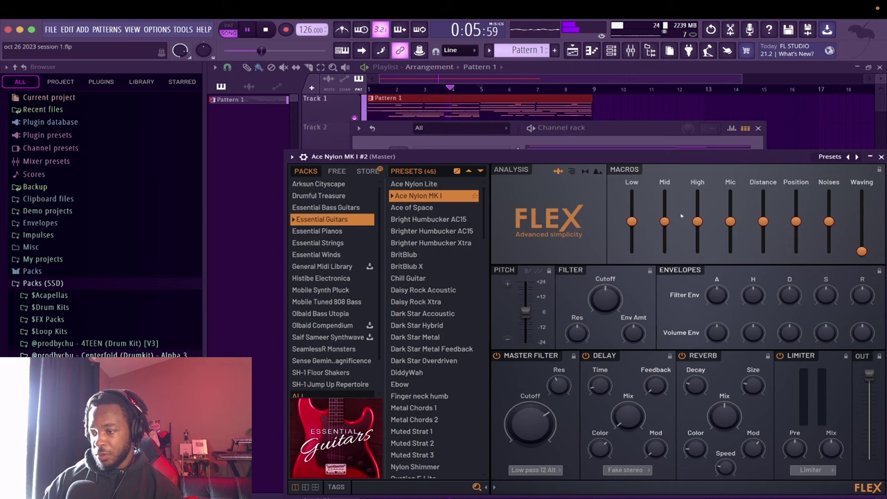
{"action": "left_click", "coordinate": [881, 157]}
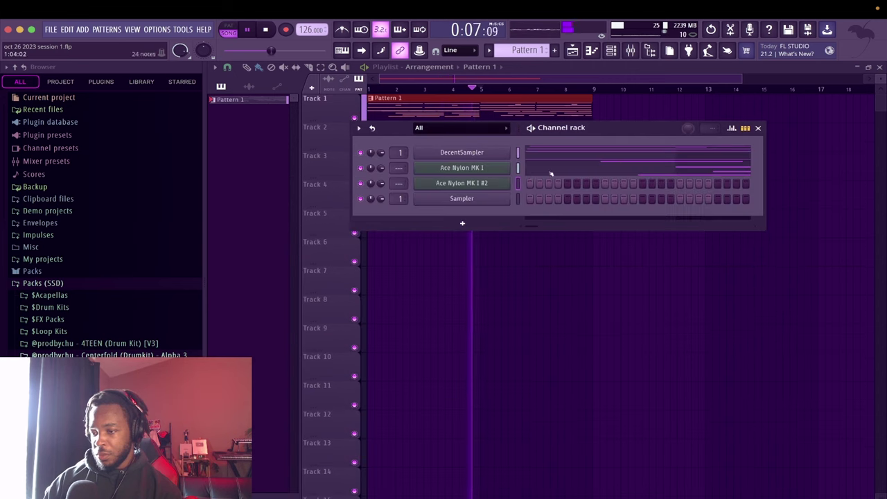
{"action": "right_click", "coordinate": [485, 183]}
{"action": "left_click", "coordinate": [688, 206]}
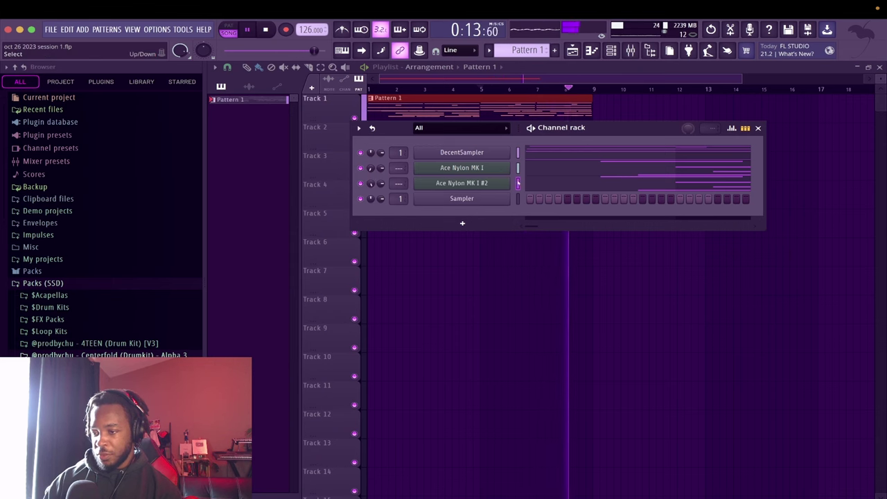
- Link both Ace Nylon MK I channels to mixer insert 2, routed to the MELODY BUS at 68% volume
{"action": "left_click", "coordinate": [630, 50]}
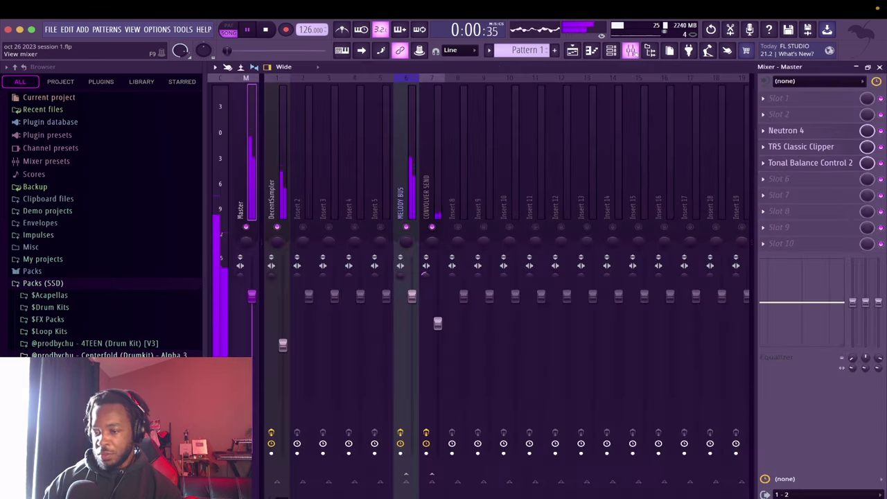
{"action": "left_click", "coordinate": [305, 207]}
{"action": "key", "text": "ctrl+l"}
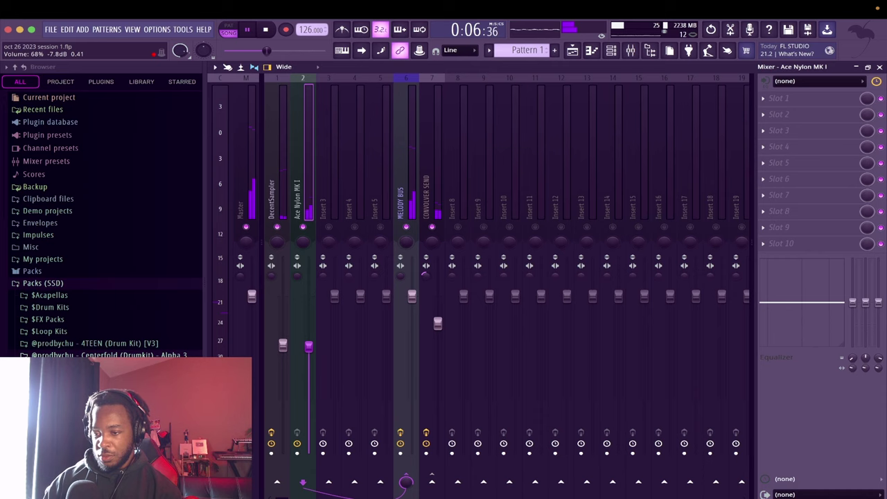
{"action": "key", "text": "F9"}
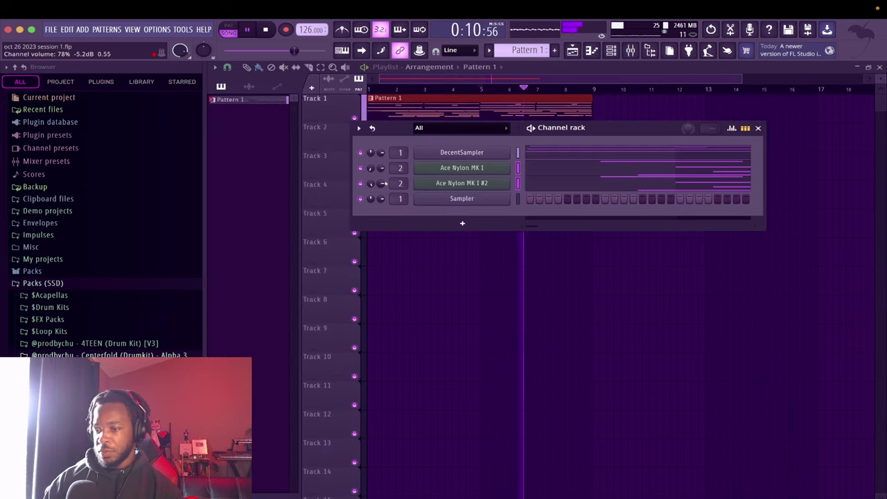
- Lower the Ace Nylon MK I #2 notes by an octave and nudge the timing of individual notes slightly
{"action": "left_click", "coordinate": [628, 188]}
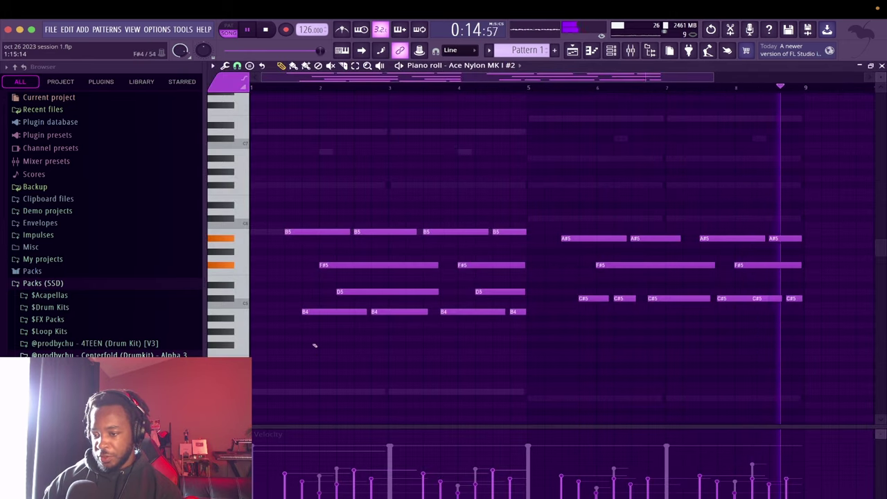
{"action": "scroll", "coordinate": [316, 284], "scroll_direction": "up", "scroll_amount": 3}
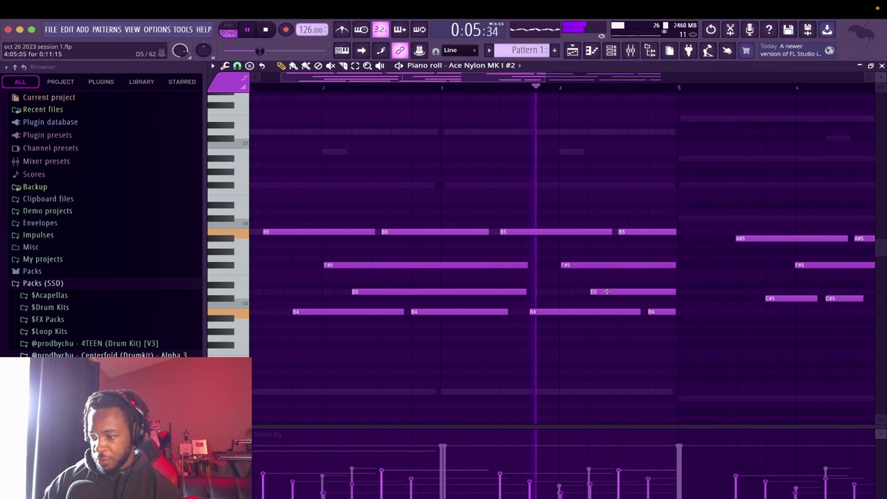
{"action": "scroll", "coordinate": [605, 291], "scroll_direction": "right", "scroll_amount": 3}
{"action": "left_click_drag", "start_coordinate": [635, 265], "coordinate": [637, 264]}
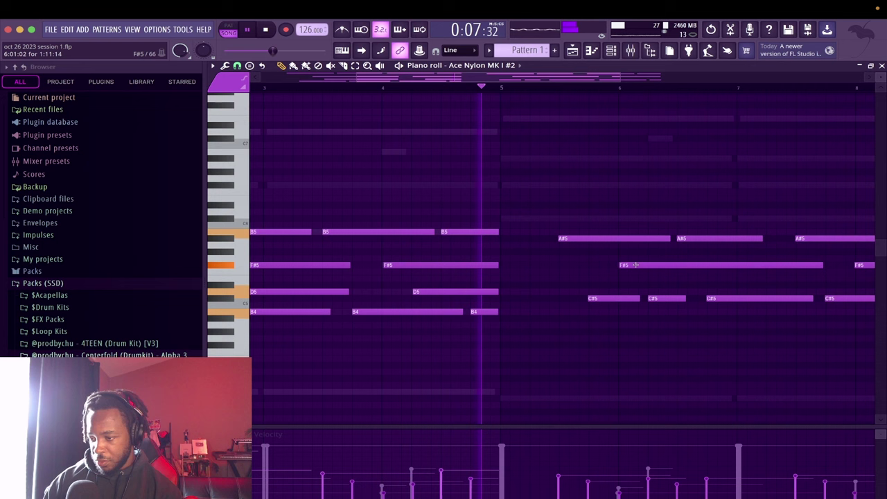
{"action": "left_click_drag", "start_coordinate": [691, 237], "coordinate": [724, 244]}
{"action": "scroll", "coordinate": [693, 237], "scroll_direction": "right", "scroll_amount": 3}
{"action": "scroll", "coordinate": [693, 236], "scroll_direction": "down", "scroll_amount": 1}
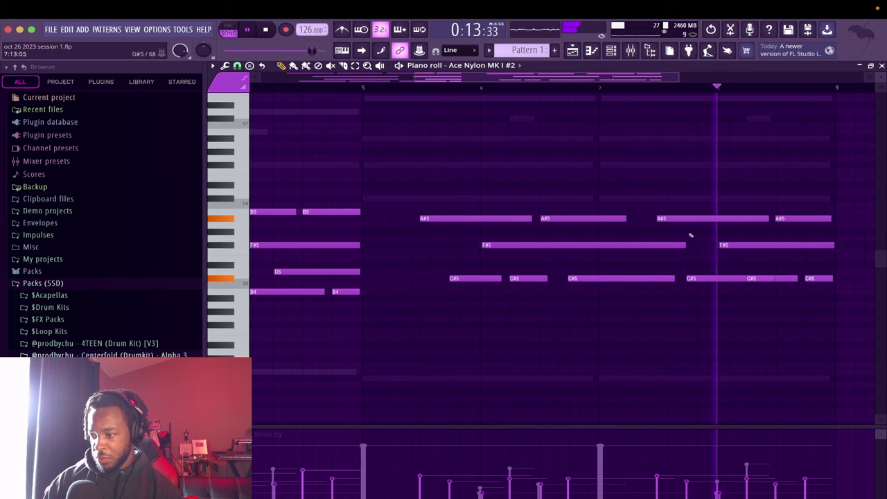
{"action": "left_click_drag", "start_coordinate": [673, 217], "coordinate": [677, 217]}
{"action": "key", "text": "Escape"}
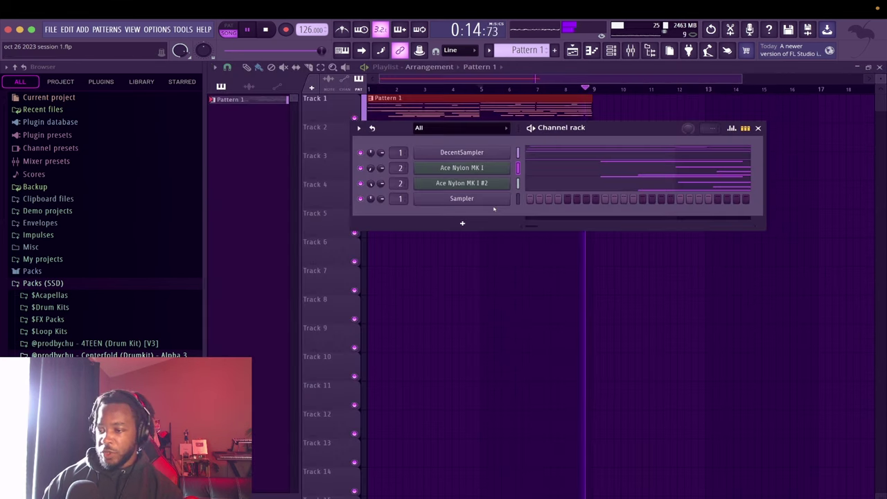
- Insert a second DecentSampler channel and load the 01 – A Stormy Day preset from Prismic (Free Edition)
{"action": "right_click", "coordinate": [493, 200]}
{"action": "mouse_move", "coordinate": [575, 280]}
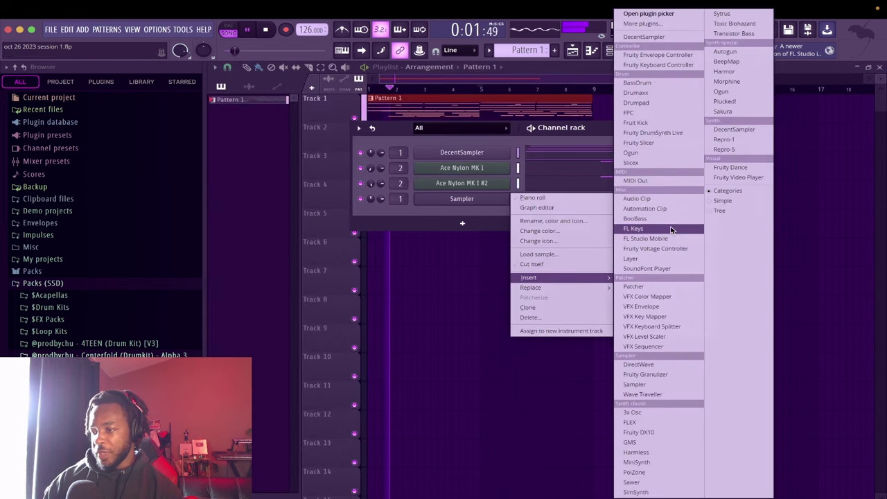
{"action": "left_click", "coordinate": [657, 38]}
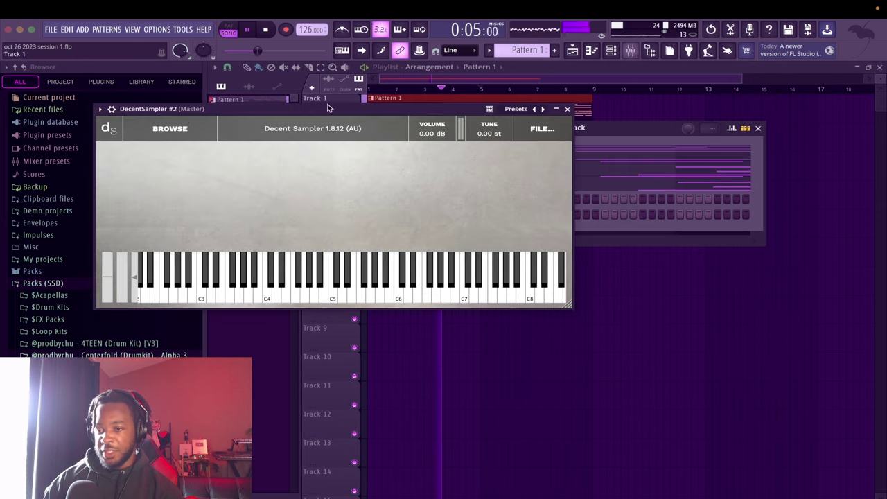
{"action": "left_click", "coordinate": [174, 129]}
{"action": "left_click", "coordinate": [186, 147]}
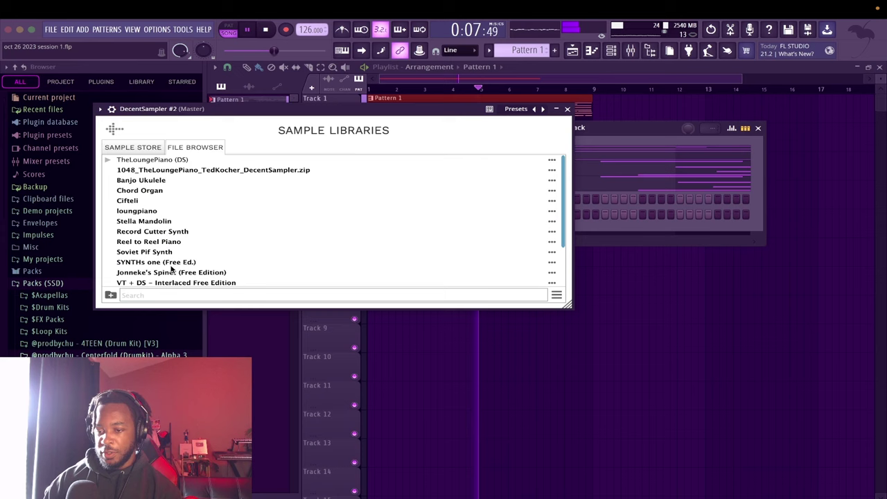
{"action": "scroll", "coordinate": [172, 269], "scroll_direction": "down", "scroll_amount": 3}
{"action": "left_click", "coordinate": [155, 270]}
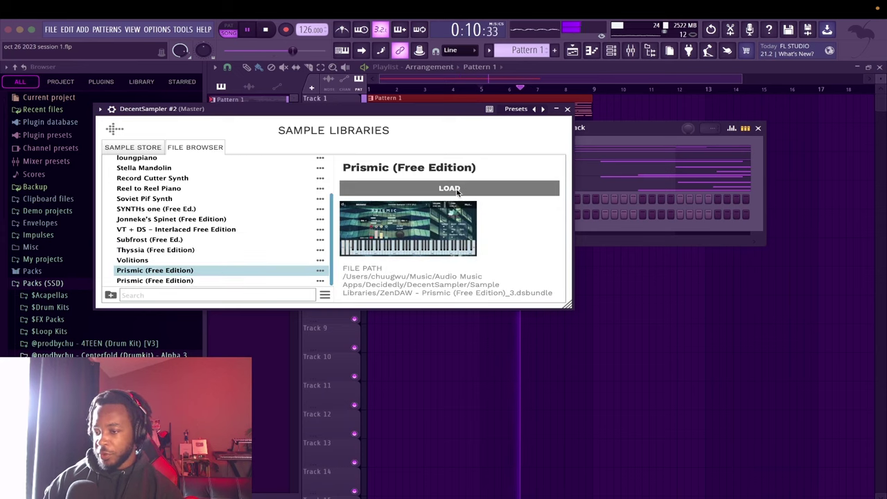
{"action": "left_click", "coordinate": [456, 189]}
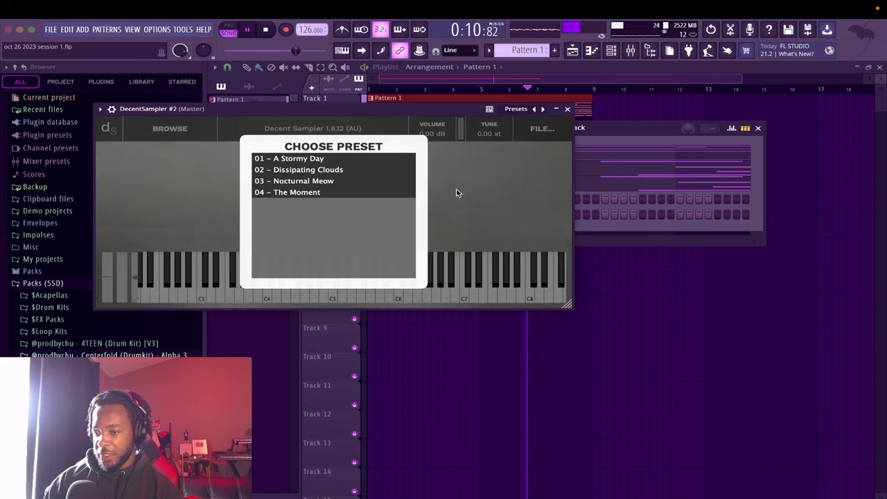
{"action": "left_click", "coordinate": [298, 158]}
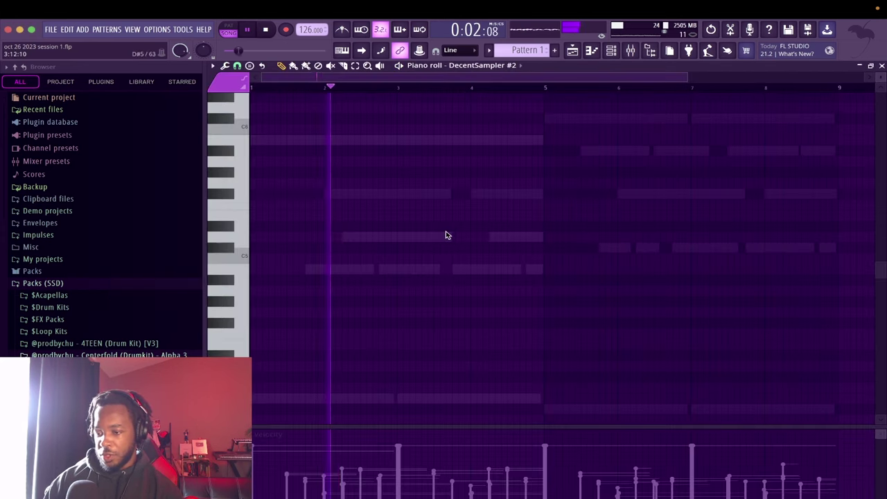
- Write a D6, F#6, B6 chord at bar 1 and an F#6, A#6, C#7 chord at bar 5 for DecentSampler #2
{"action": "left_click_drag", "start_coordinate": [218, 265], "coordinate": [218, 269]}
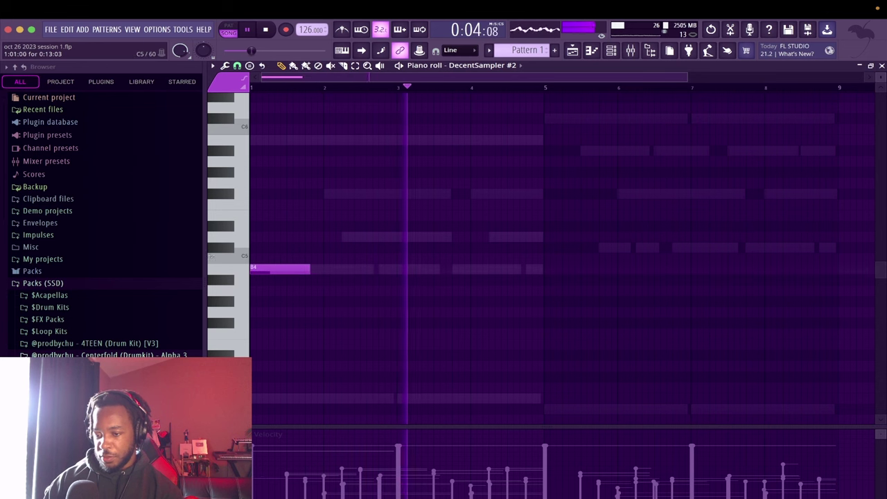
{"action": "left_click_drag", "start_coordinate": [280, 237], "coordinate": [251, 236]}
{"action": "left_click", "coordinate": [276, 194]}
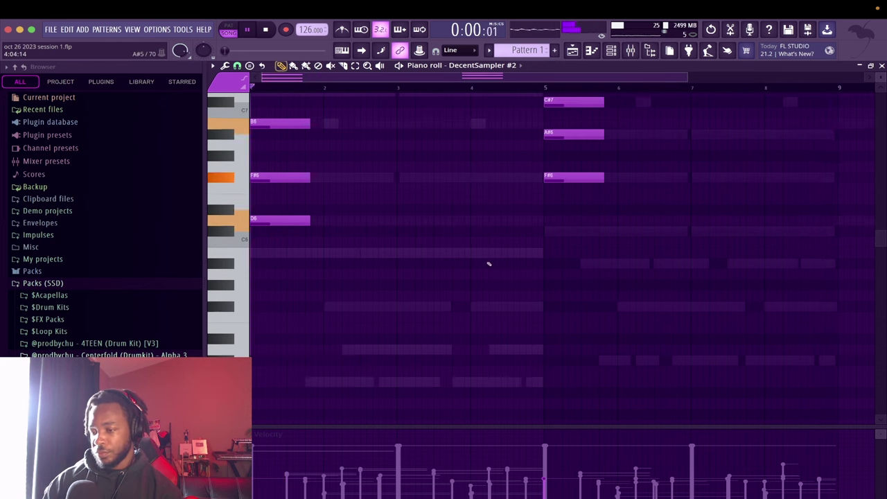
- Place the two chords at bars 3 and 7 after comparing them at bars 1 and 5, and raise the D6 an octave
{"action": "scroll", "coordinate": [487, 261], "scroll_direction": "up", "scroll_amount": 3}
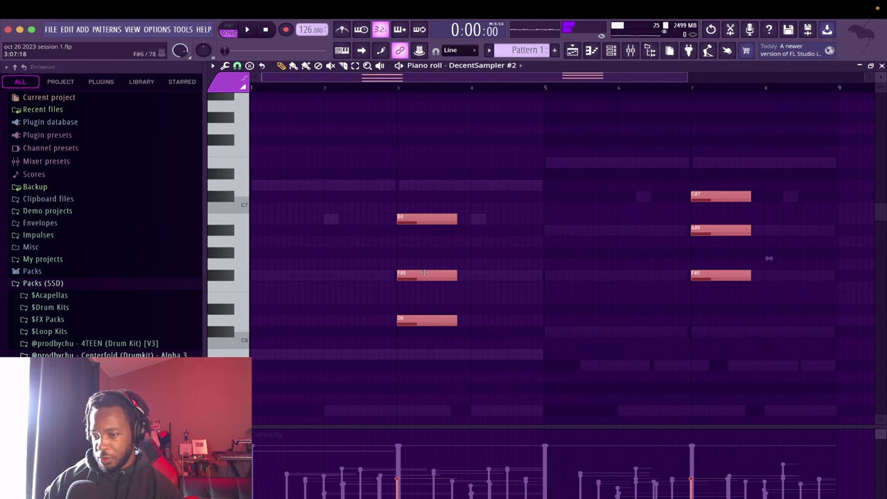
{"action": "left_click_drag", "start_coordinate": [424, 273], "coordinate": [264, 272]}
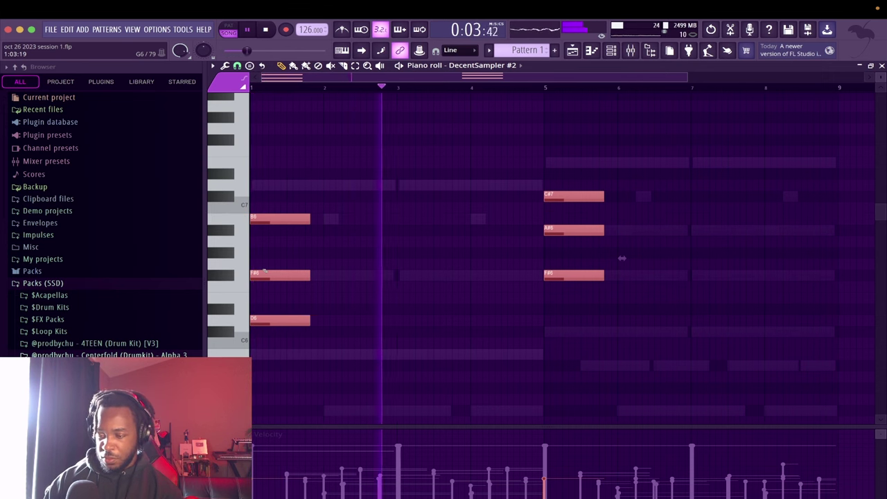
{"action": "left_click_drag", "start_coordinate": [264, 270], "coordinate": [439, 259]}
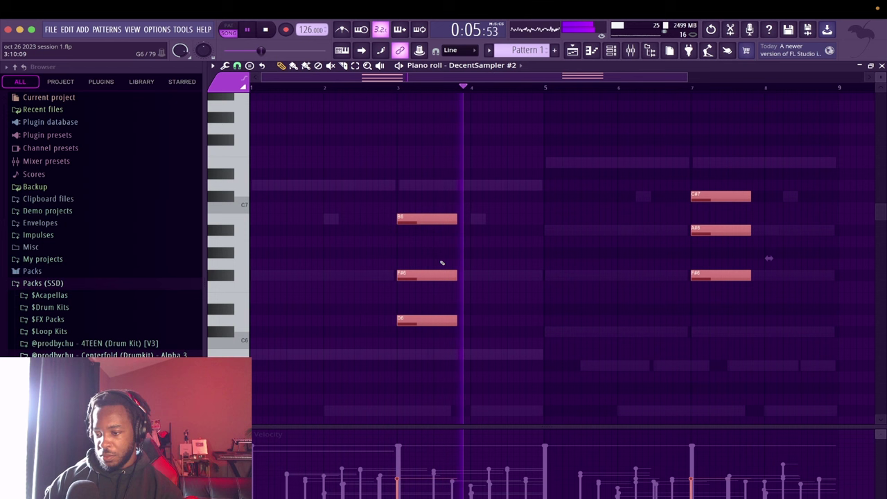
{"action": "left_click", "coordinate": [428, 322], "text": "ctrl"}
{"action": "key", "text": "ctrl+Up"}
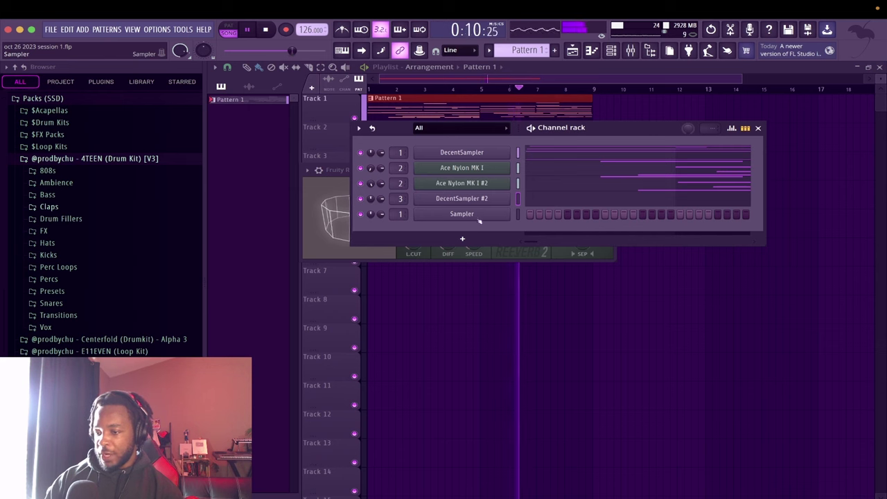
- Insert a third DecentSampler channel and write a line of long B5, D6, C#6, and F#6 notes across bars 1–8
{"action": "right_click", "coordinate": [506, 214]}
{"action": "mouse_move", "coordinate": [574, 293]}
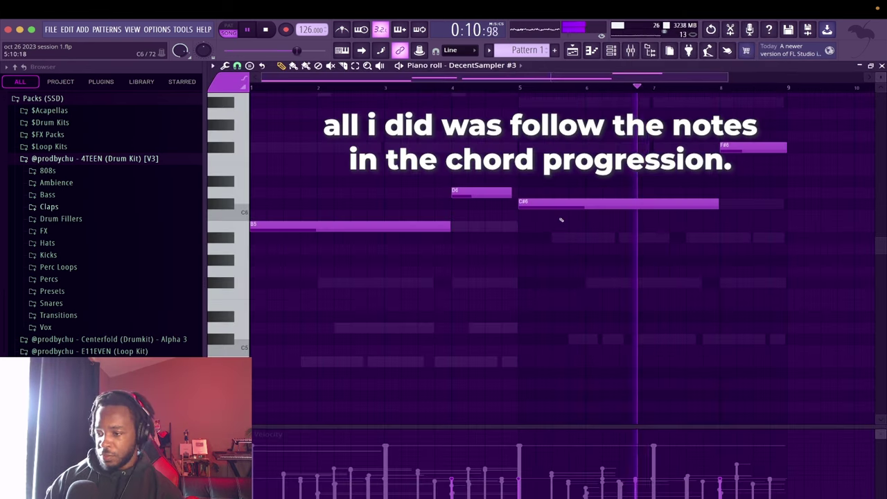
{"action": "key", "text": "4"}
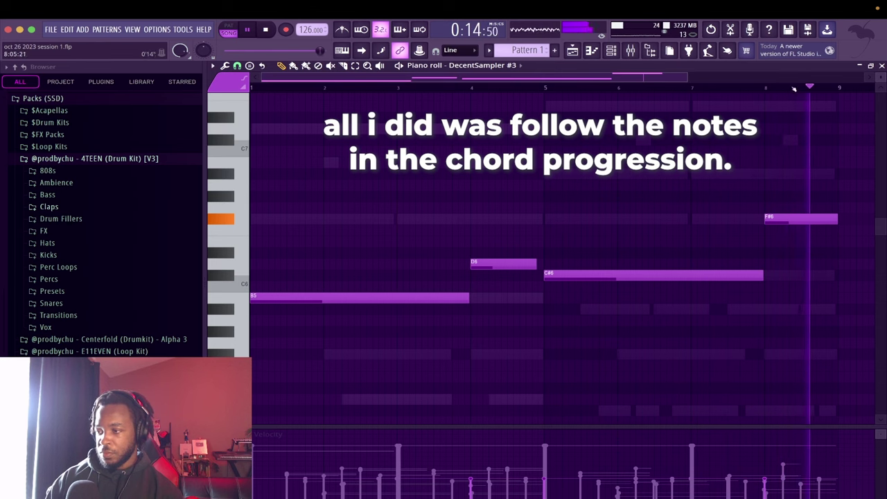
{"action": "left_click", "coordinate": [882, 66]}
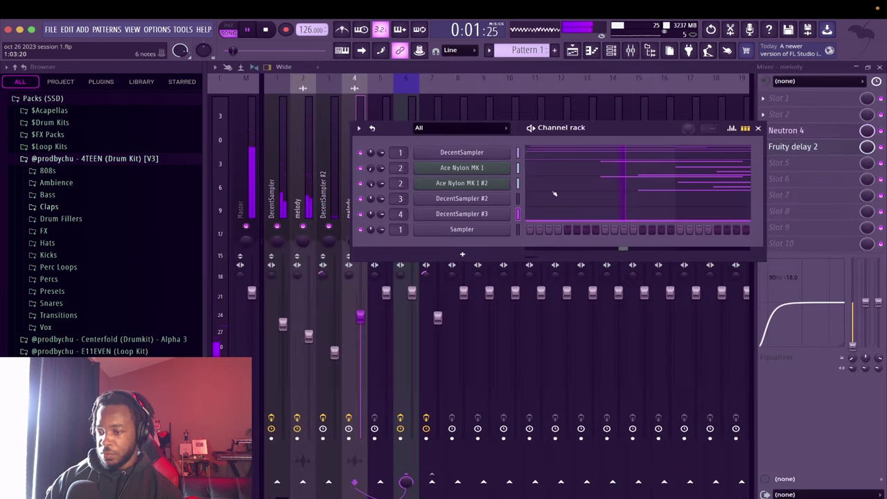
- Name the pattern BASS and place four consecutive copies of it on Track 7 across bars 1–32
{"action": "left_click", "coordinate": [758, 129]}
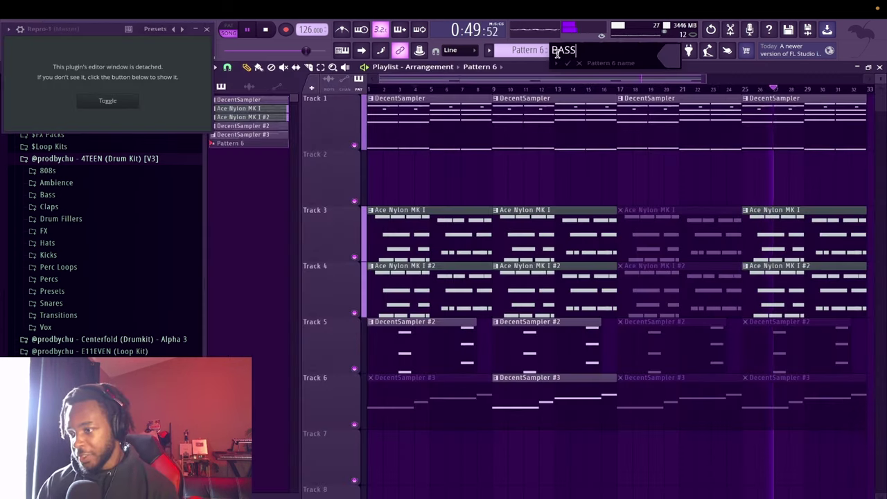
{"action": "key", "text": "Return"}
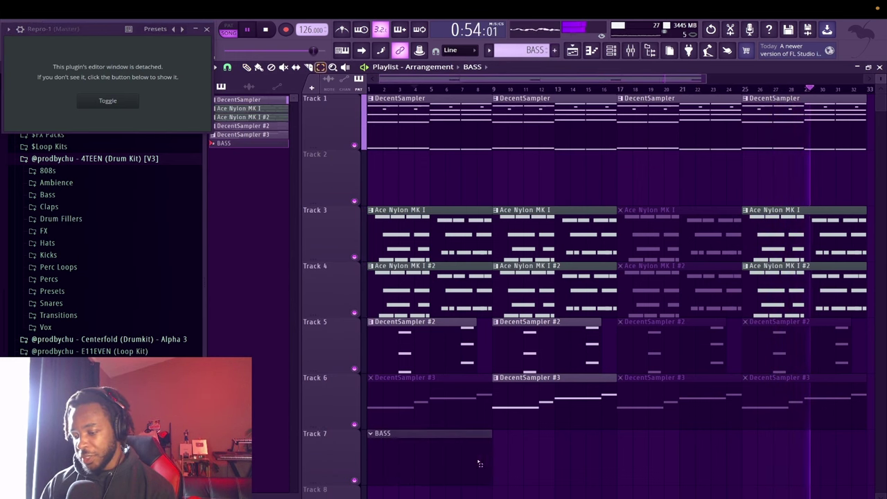
{"action": "key", "text": "ctrl+b"}
{"action": "key", "text": "ctrl+b"}
{"action": "key", "text": "ctrl+b"}
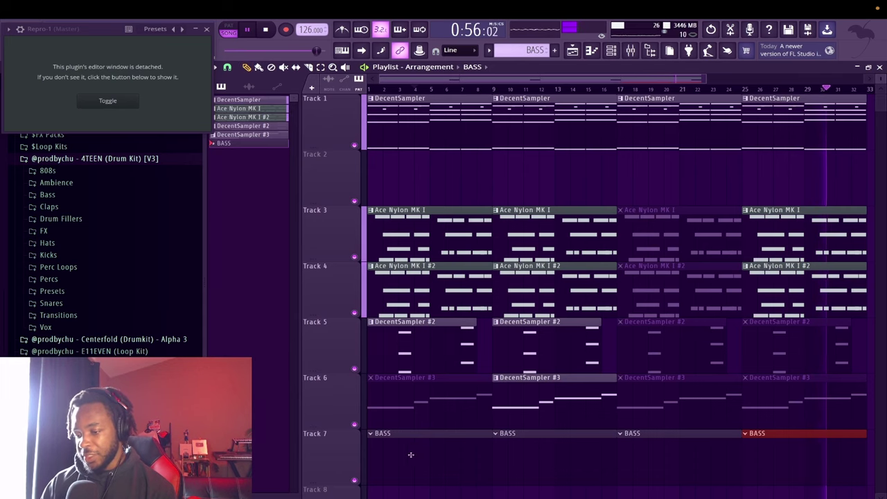
- Choose the SA Aggro Bass preset in Repro-1 for the BASS part and raise the Neutron low-pass frequency on Insert 10
{"action": "double_click", "coordinate": [410, 454]}
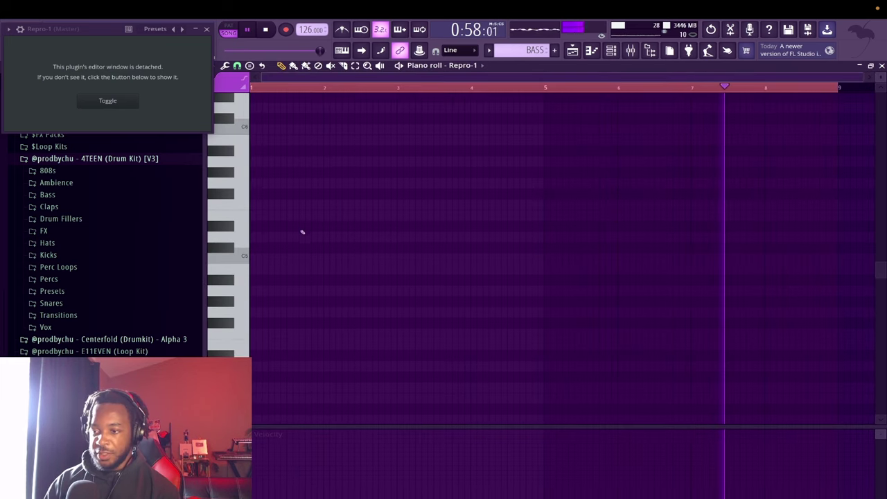
{"action": "mouse_move", "coordinate": [237, 260]}
{"action": "left_mouse_down"}
{"action": "mouse_move", "coordinate": [225, 291]}
{"action": "mouse_move", "coordinate": [222, 264]}
{"action": "left_mouse_up"}
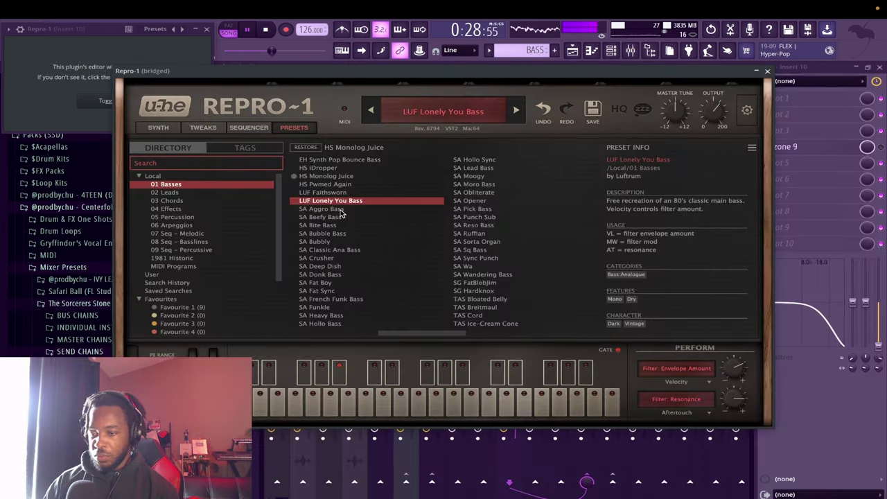
{"action": "left_click", "coordinate": [340, 210]}
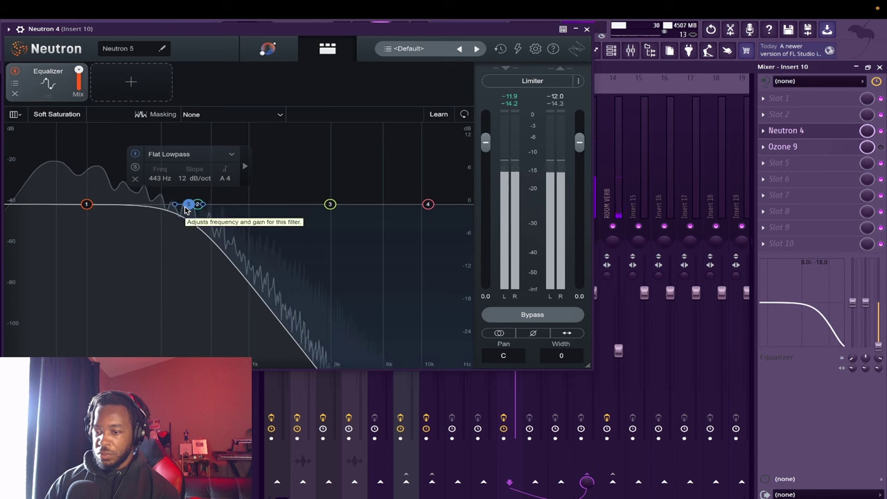
{"action": "left_click_drag", "start_coordinate": [186, 210], "coordinate": [262, 211]}
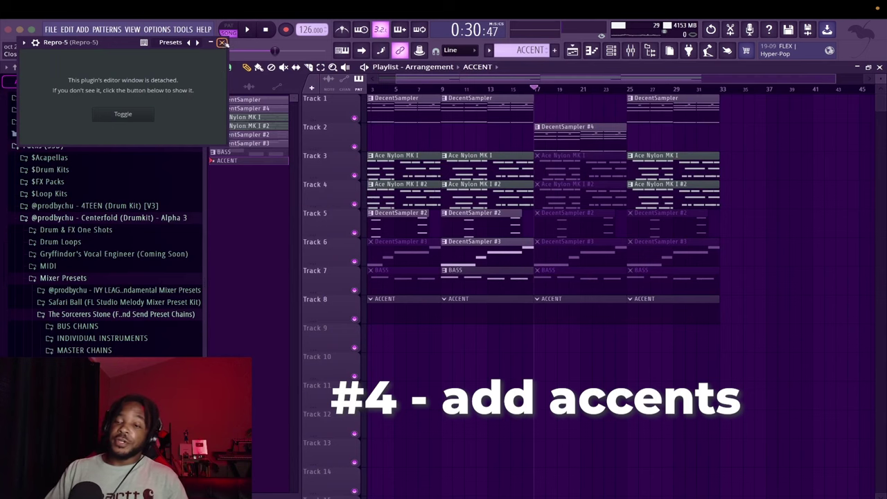
- Paste the existing chord notes at bar 1 of the ACCENT pattern for Repro-5 and lower them an octave
{"action": "left_click", "coordinate": [223, 42]}
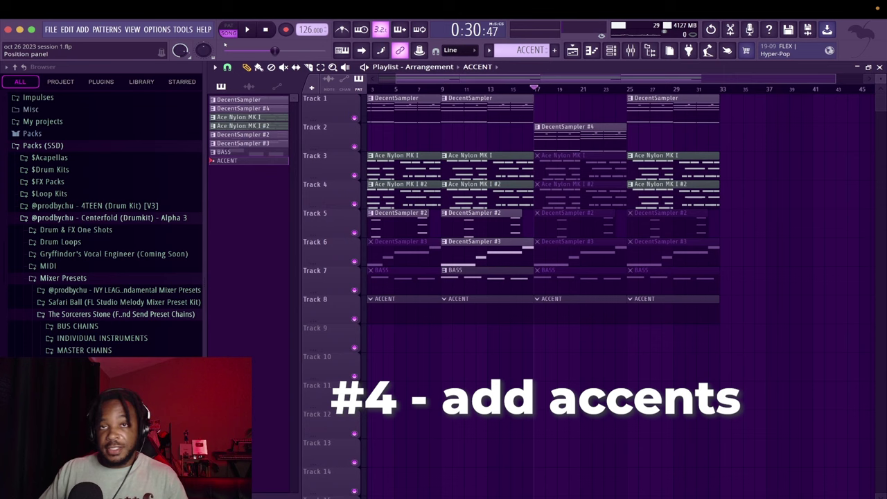
{"action": "double_click", "coordinate": [401, 311]}
{"action": "scroll", "coordinate": [393, 95], "scroll_direction": "down", "scroll_amount": 3}
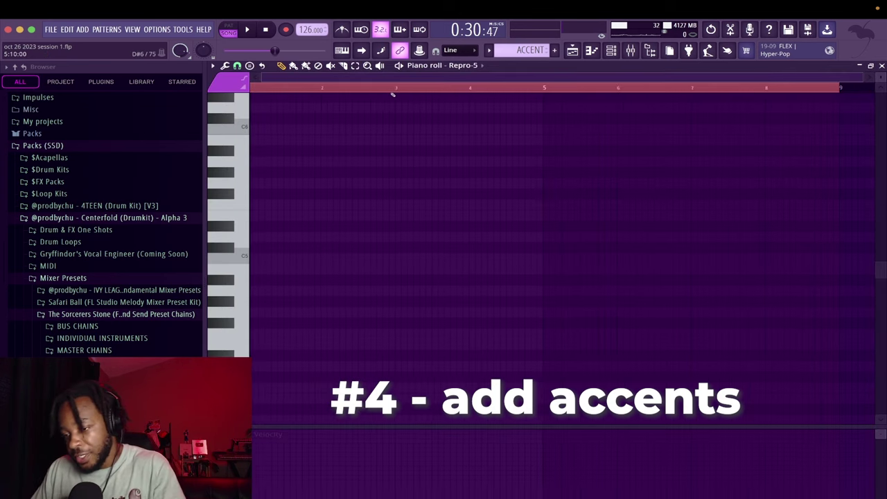
{"action": "key", "text": "super+v"}
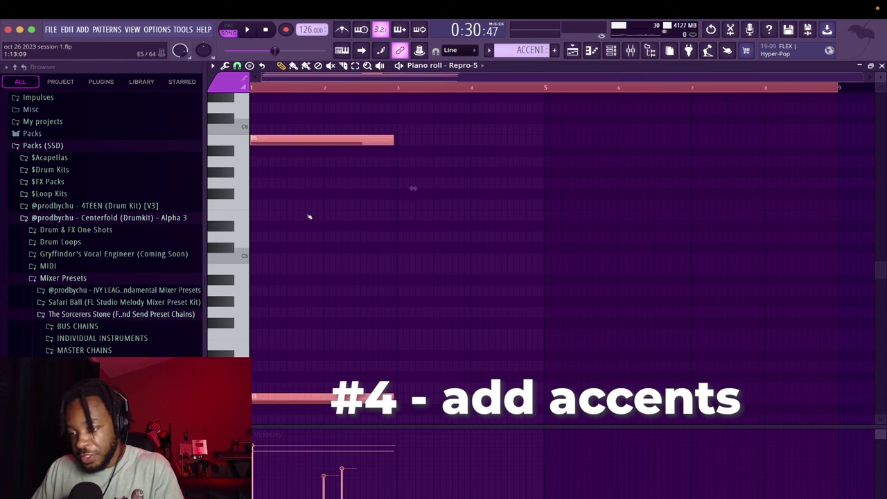
{"action": "scroll", "coordinate": [309, 216], "scroll_direction": "down", "scroll_amount": 2}
{"action": "left_click", "coordinate": [269, 188]}
{"action": "key", "text": "ctrl+z"}
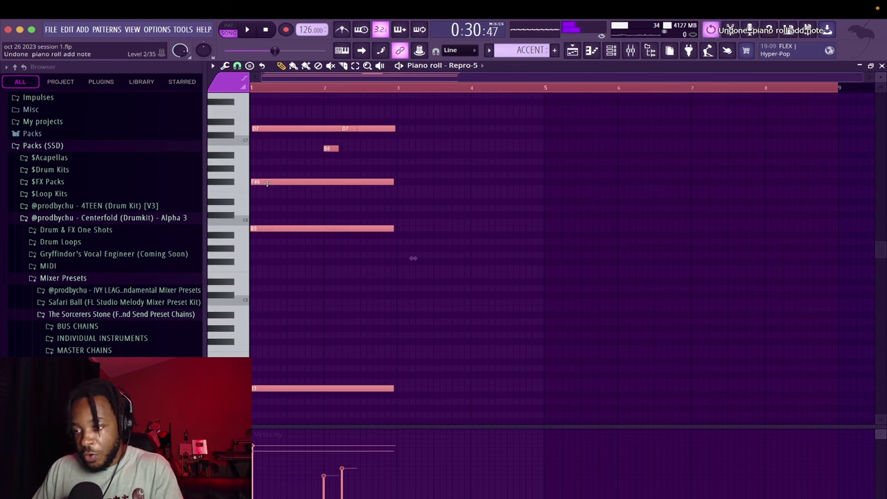
{"action": "key", "text": "ctrl+Down"}
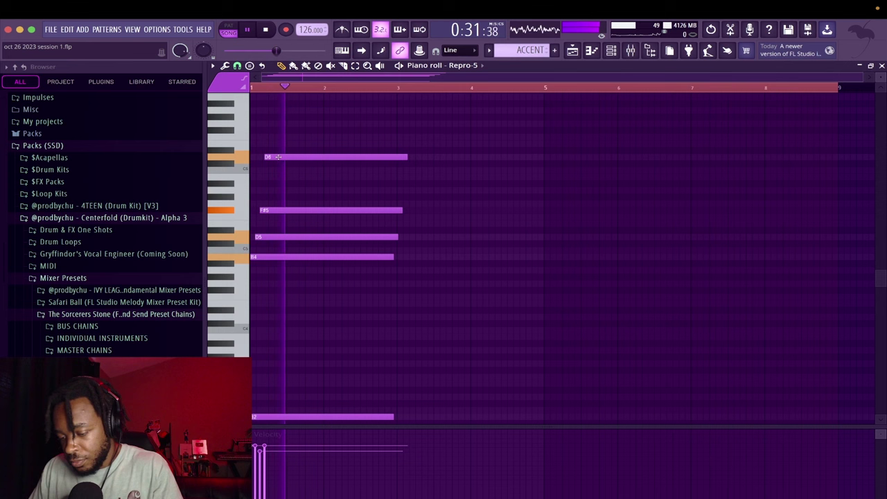
- Slice the strummed accent chord diagonally from D6 to B4 and shorten the pieces into brief staccato notes
{"action": "key", "text": "space"}
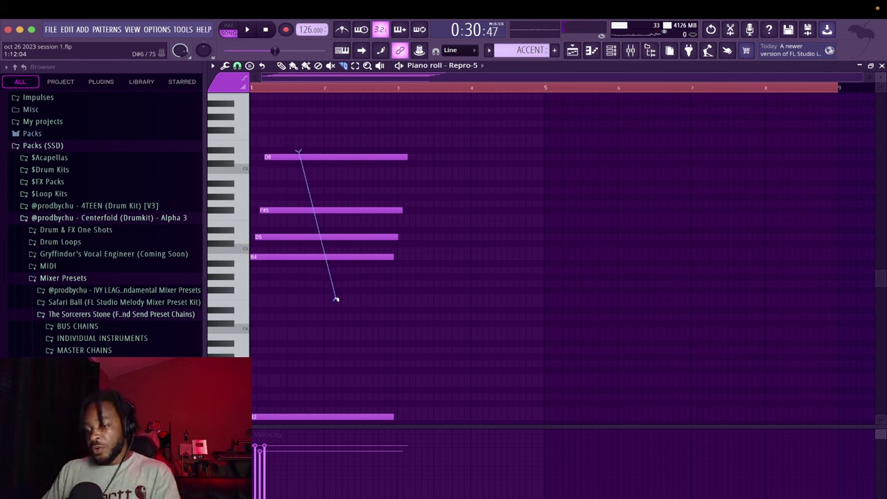
{"action": "left_click_drag", "start_coordinate": [336, 299], "coordinate": [334, 299]}
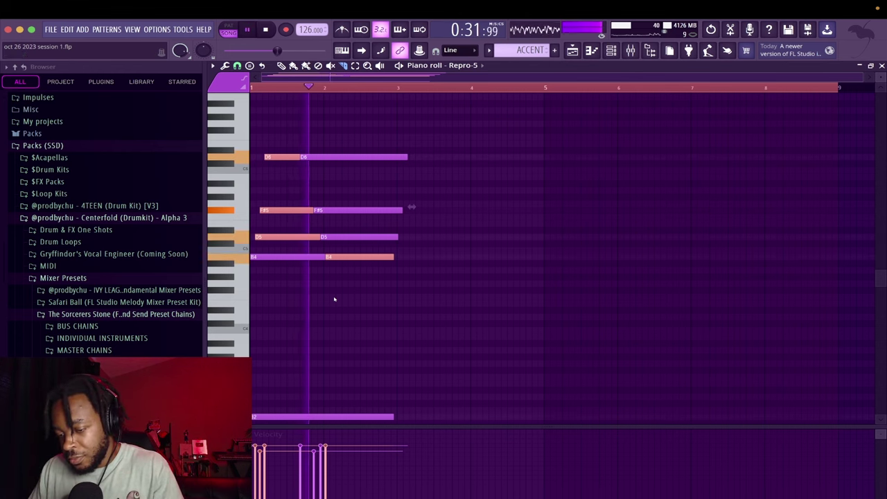
{"action": "key", "text": "shift+d"}
{"action": "key", "text": "super+d"}
{"action": "key", "text": "shift+d"}
{"action": "key", "text": "super+s"}
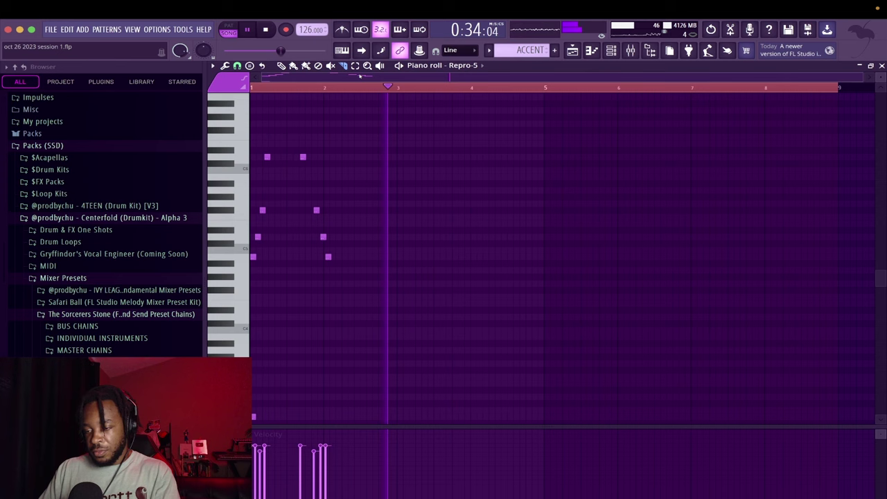
- Raise the staccato accent notes an octave and play the pattern back
{"action": "key", "text": "super+Up"}
{"action": "key", "text": "space"}
{"action": "key", "text": "space"}
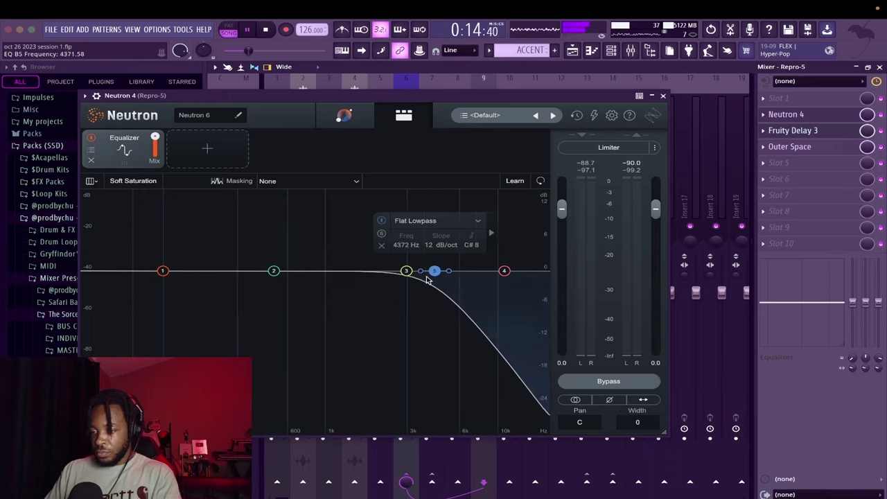
- In Neutron on Repro-5, boost band 3 by 4.0 dB at 3119 Hz and add a flat high-pass filter with a raised cutoff
{"action": "left_click_drag", "start_coordinate": [406, 271], "coordinate": [410, 249]}
{"action": "left_click", "coordinate": [407, 271]}
{"action": "scroll", "coordinate": [410, 249], "scroll_direction": "down", "scroll_amount": 3}
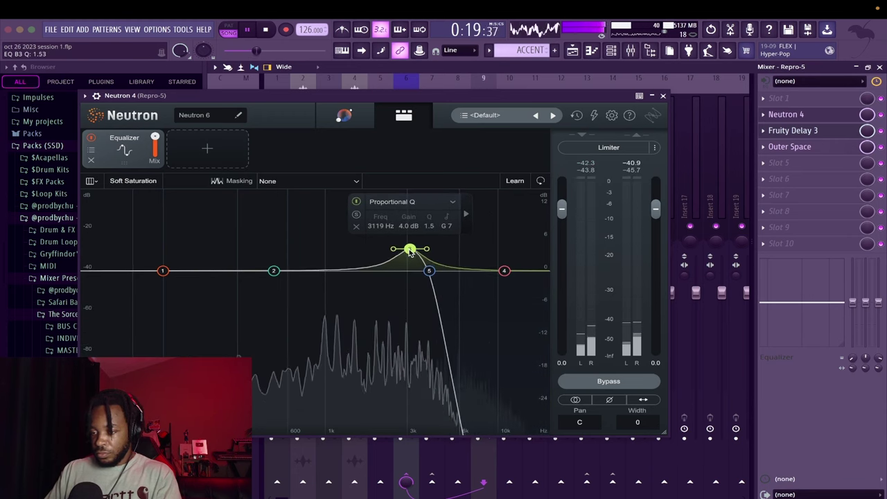
{"action": "left_click", "coordinate": [117, 271]}
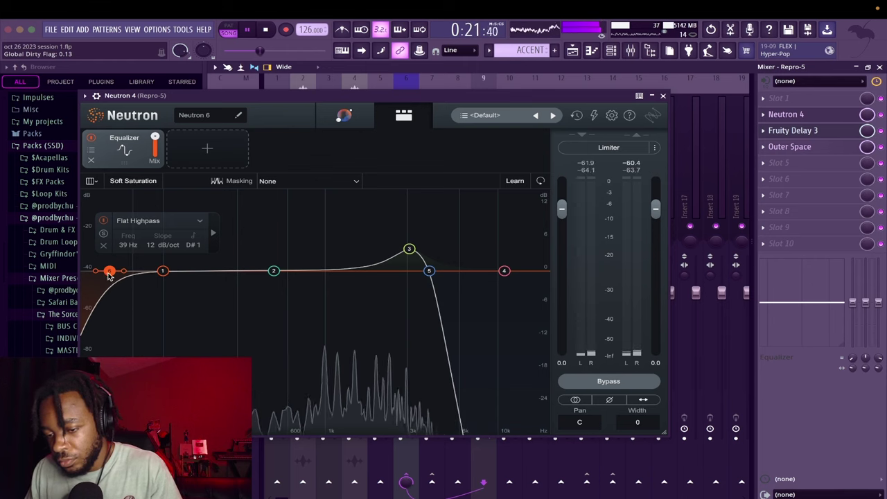
{"action": "left_click_drag", "start_coordinate": [111, 271], "coordinate": [236, 288]}
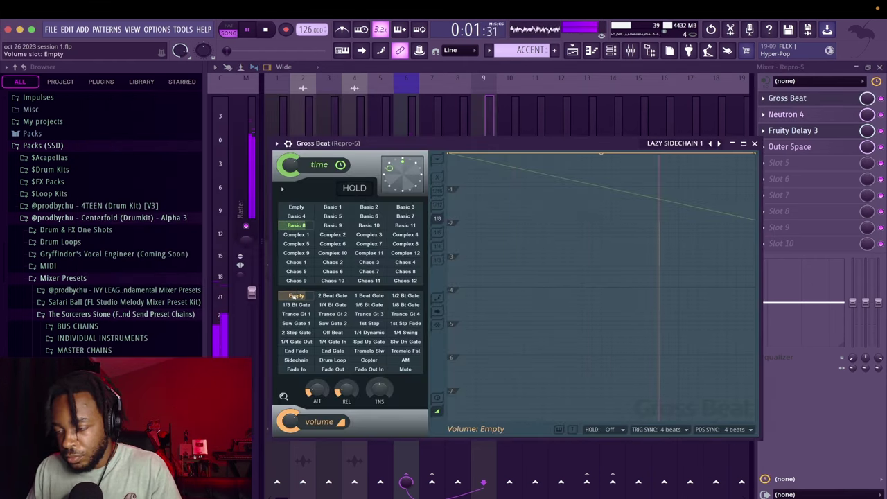
- Set Gross Beat's volume slot to Empty on Repro-5, then return to the playlist and open the first ACCENT clip
{"action": "left_click", "coordinate": [296, 296]}
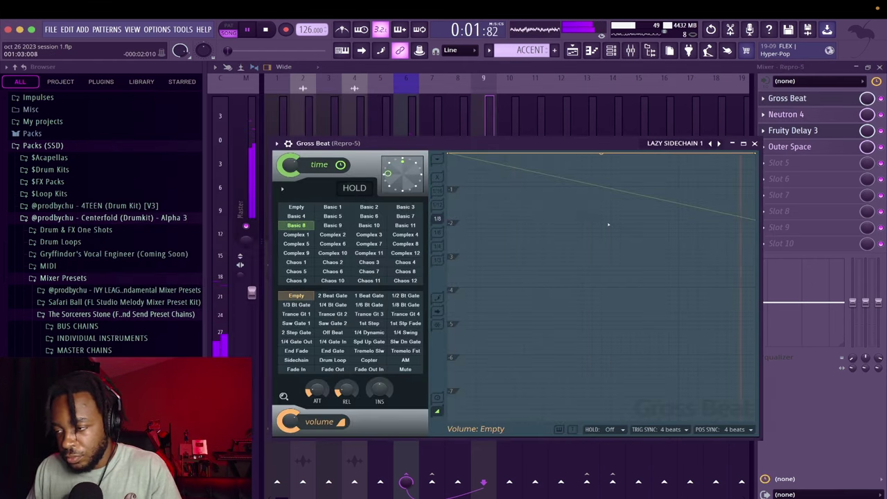
{"action": "left_click", "coordinate": [880, 67]}
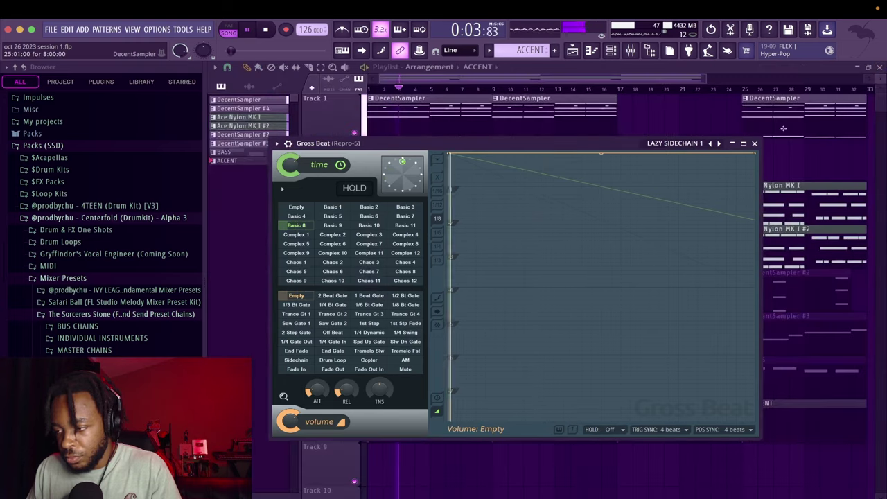
{"action": "key", "text": "Escape"}
{"action": "double_click", "coordinate": [389, 421]}
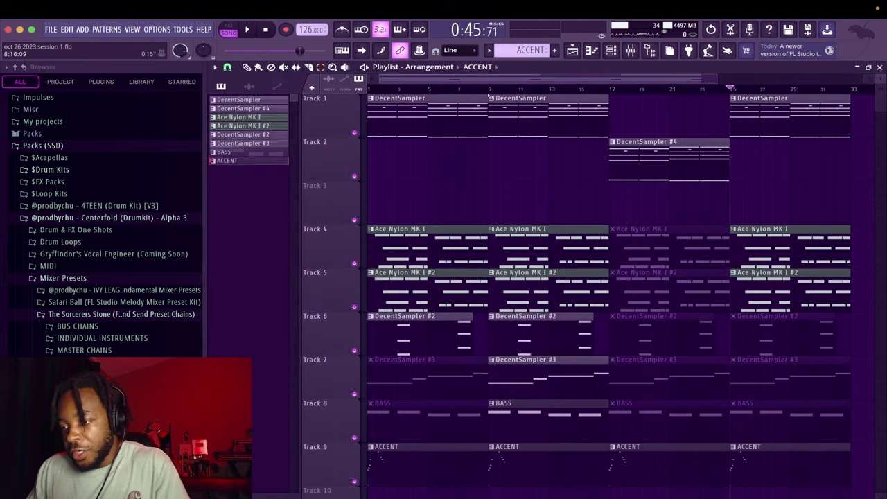
- Select bars 1–8 of the arrangement in the playlist and play back the section
{"action": "left_click_drag", "start_coordinate": [489, 91], "coordinate": [366, 90]}
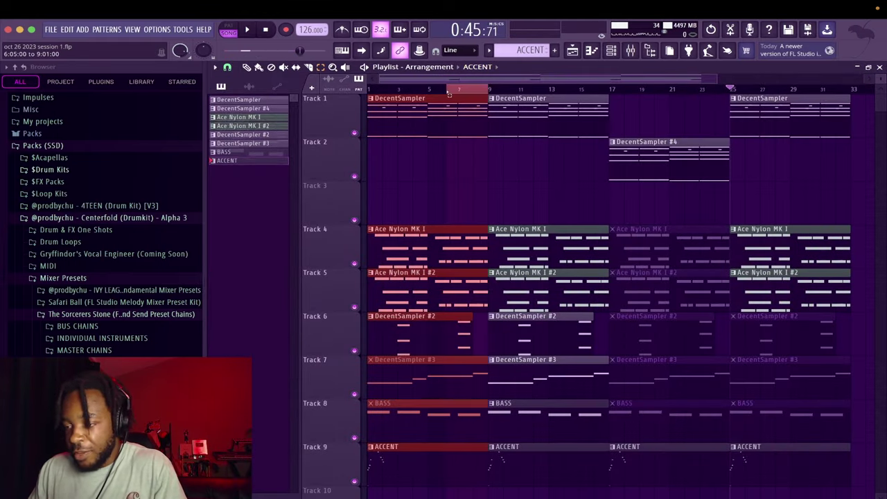
{"action": "key", "text": "space"}
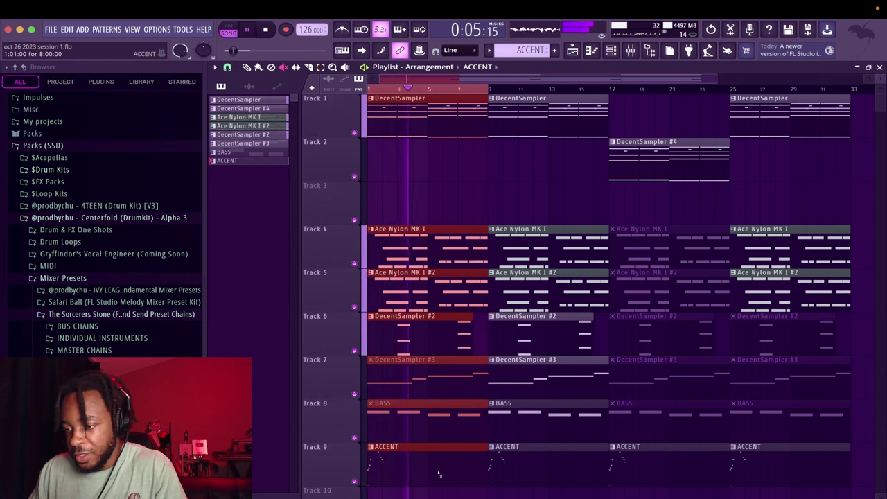
{"action": "key", "text": "space"}
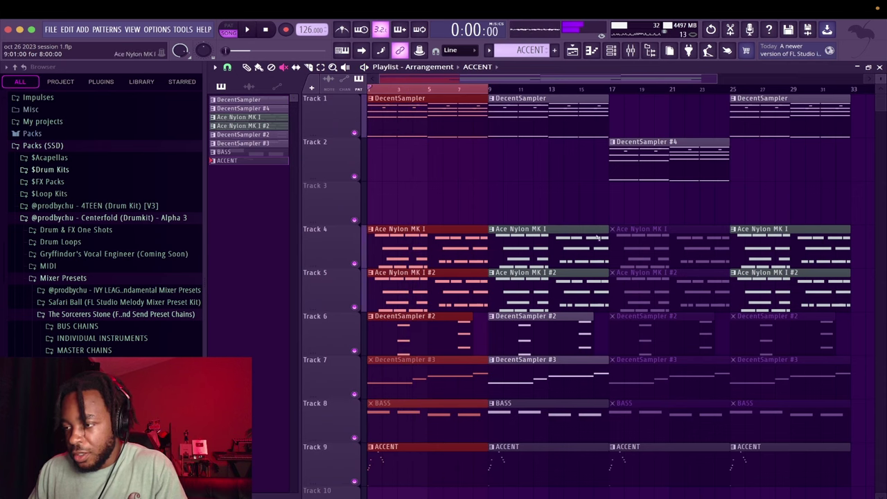
- Examine the Repro-5 mixer track's effects chain, including the Fruity Delay 3 settings
{"action": "left_click", "coordinate": [630, 50]}
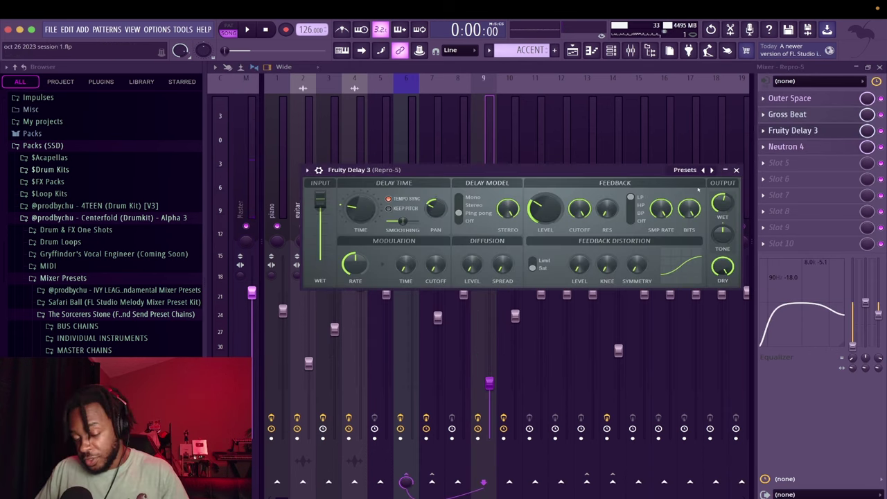
{"action": "left_click", "coordinate": [736, 169]}
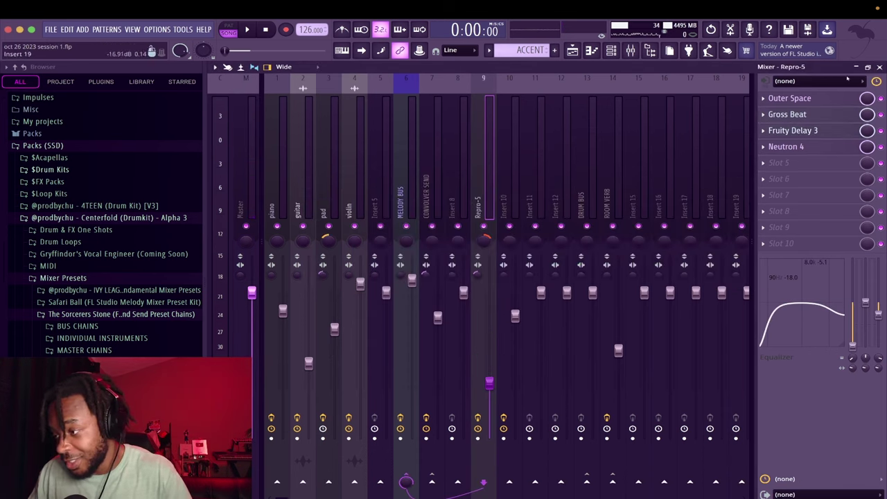
{"action": "left_click", "coordinate": [880, 67]}
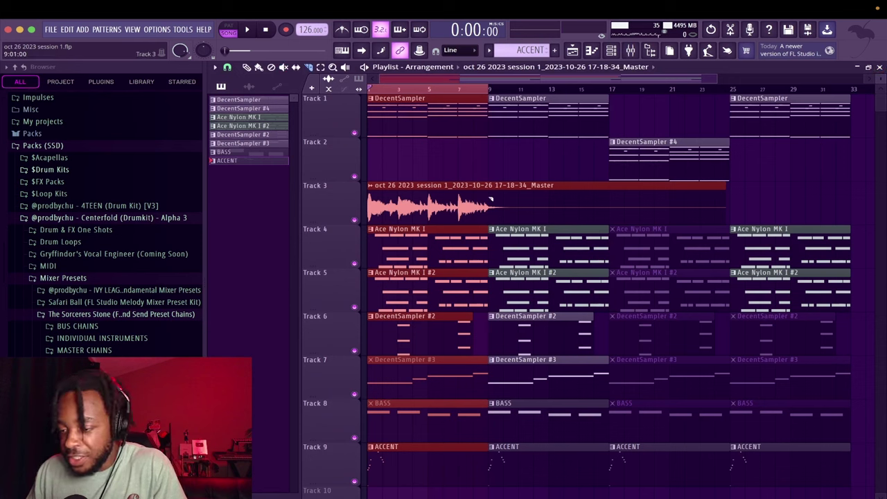
- Slice the bounced master clip on Track 3 at bar 9, make the first part a unique sample, and delete the remainder
{"action": "left_click_drag", "start_coordinate": [488, 216], "coordinate": [488, 219]}
{"action": "left_click", "coordinate": [371, 186]}
{"action": "left_click", "coordinate": [479, 204]}
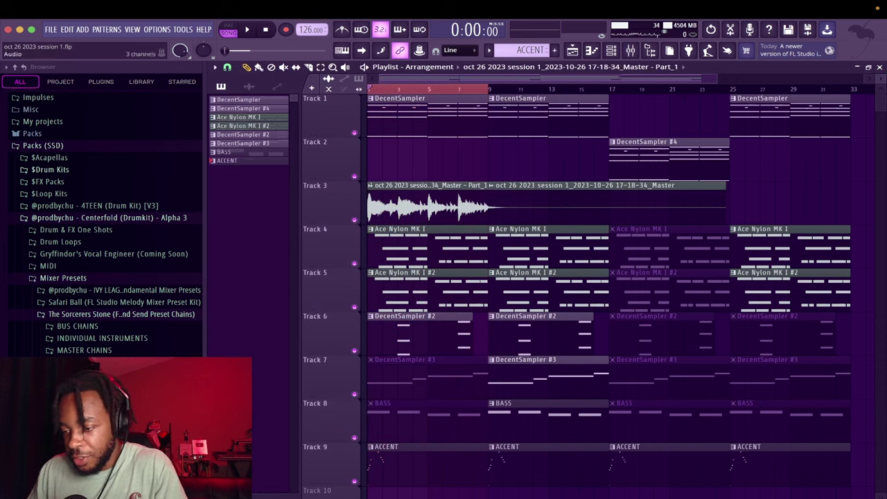
{"action": "right_click", "coordinate": [515, 196]}
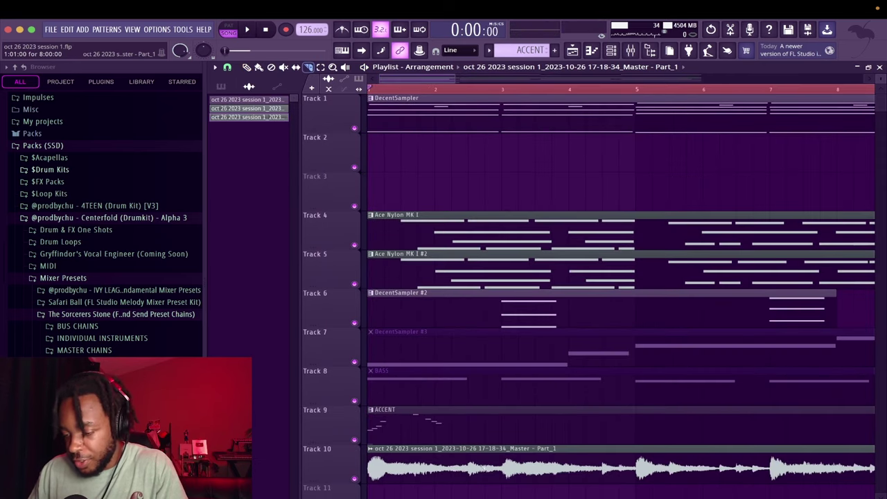
- Raise the pitch shift of the Track 10 audio clip using the Auto stretching mode and play it back
{"action": "double_click", "coordinate": [502, 458]}
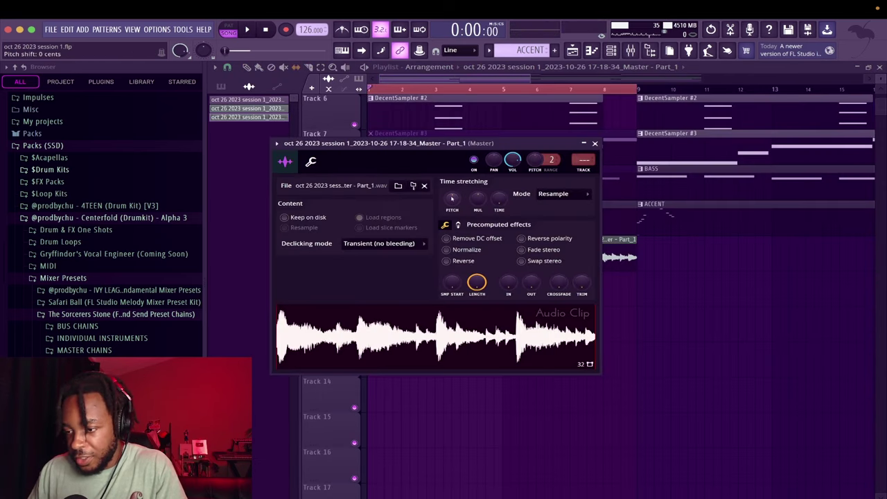
{"action": "left_click", "coordinate": [454, 198]}
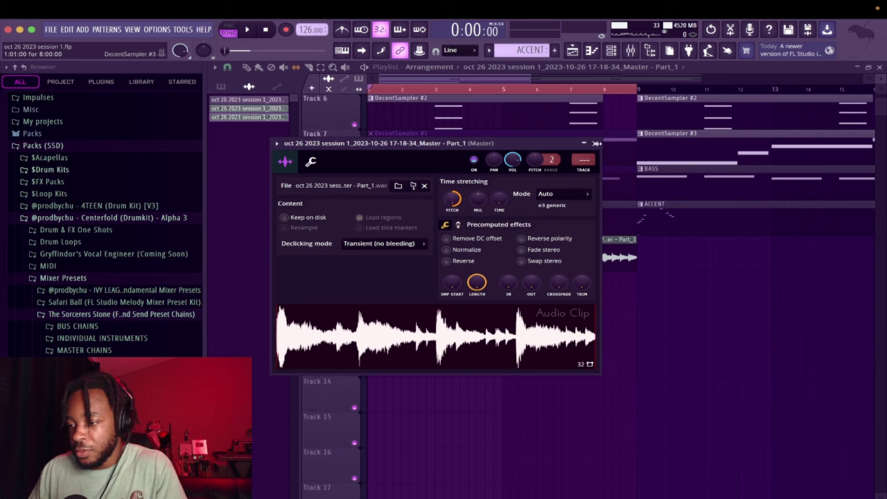
{"action": "left_click", "coordinate": [595, 143]}
{"action": "key", "text": "space"}
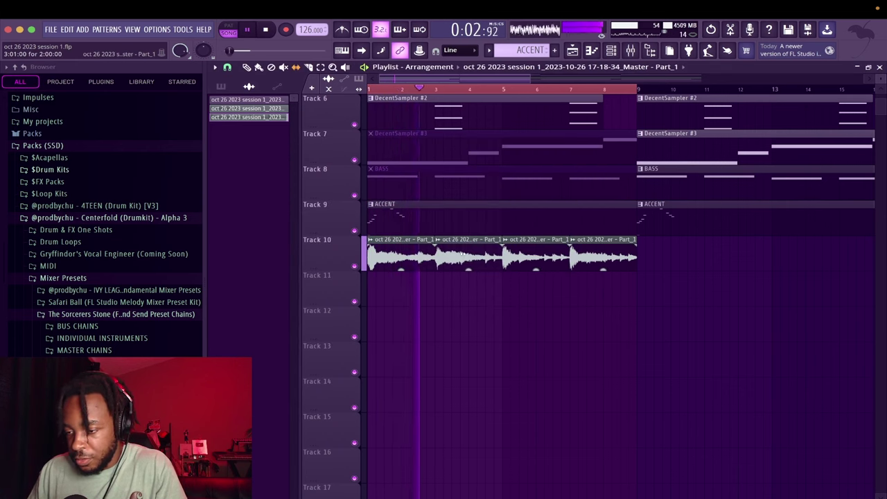
- Trim the four audio slices on Track 10 to one bar each
{"action": "key", "text": "space"}
{"action": "double_click", "coordinate": [465, 255]}
{"action": "left_click", "coordinate": [595, 143]}
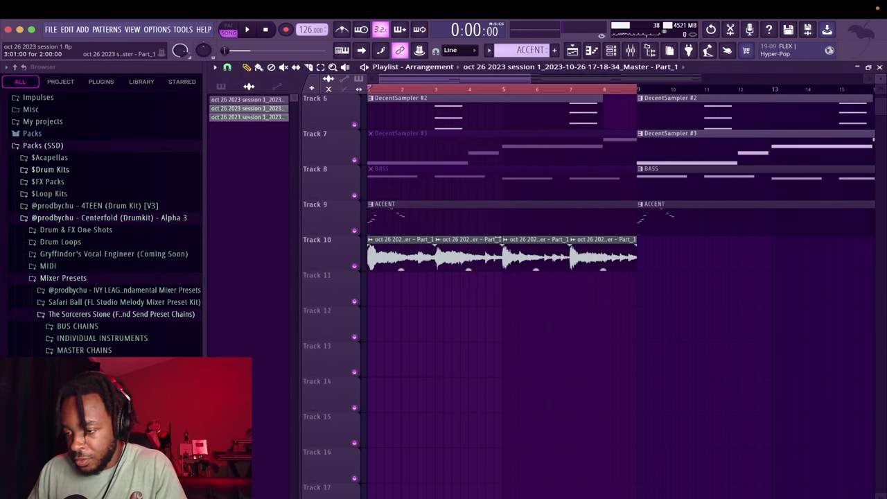
{"action": "left_click_drag", "start_coordinate": [497, 240], "coordinate": [477, 240]}
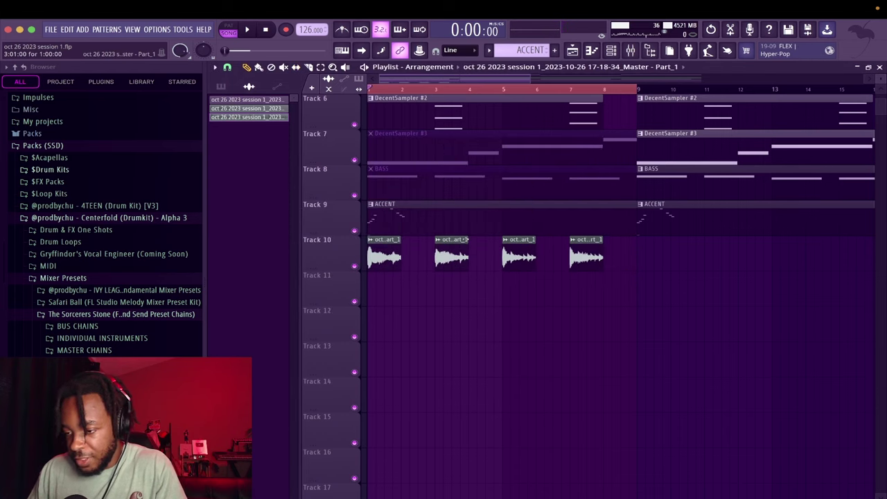
- Audition the arrangement with the four one-bar slices on Track 10
{"action": "key", "text": "space"}
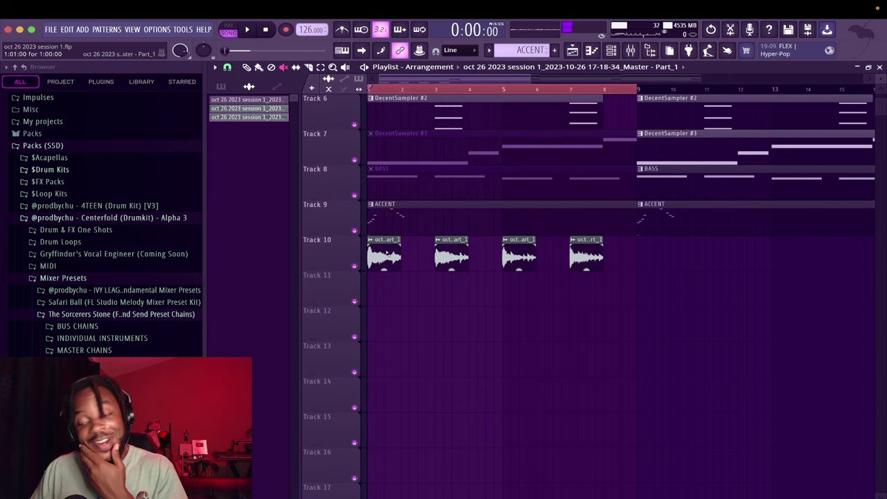
{"action": "key", "text": "space"}
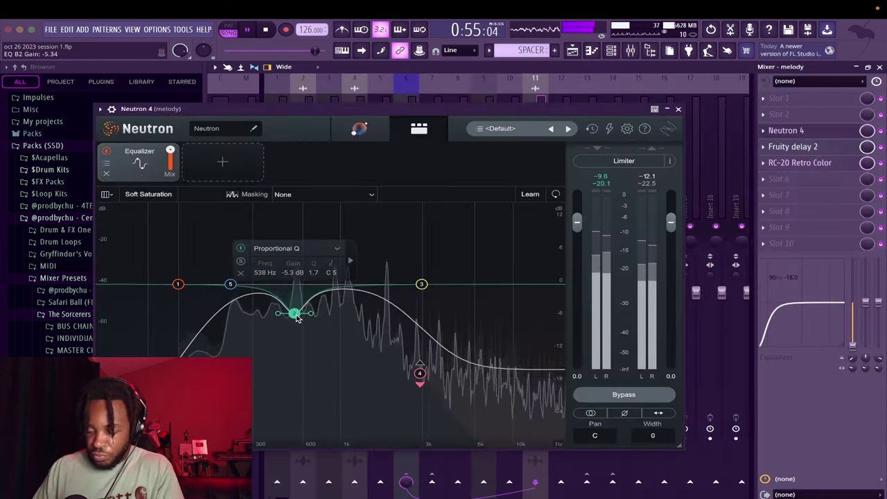
- Refine the 538 Hz cut in Neutron 4 and add Outer Space with the Darker preset to the MELODY RUN mixer track
{"action": "scroll", "coordinate": [298, 320], "scroll_direction": "down", "scroll_amount": 2}
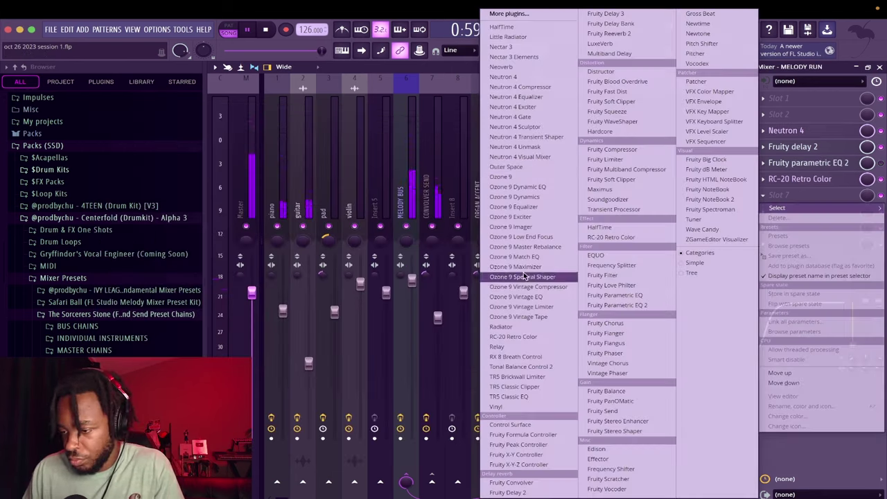
{"action": "left_click", "coordinate": [526, 167]}
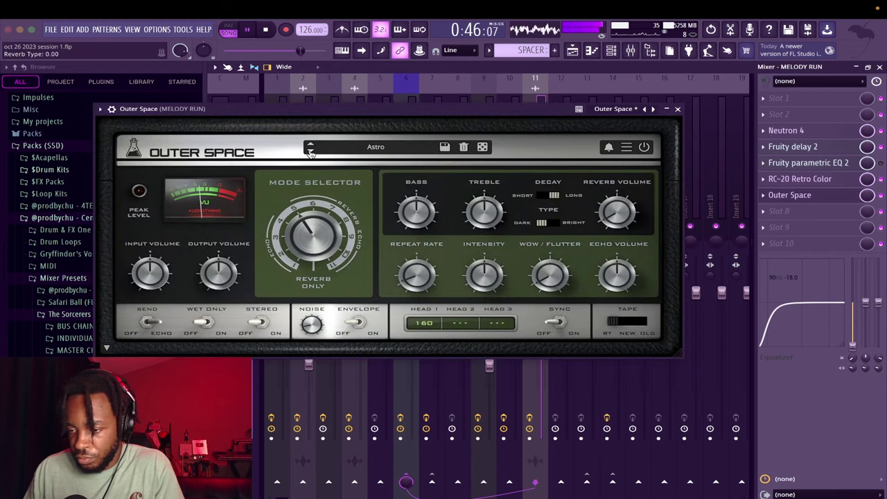
{"action": "left_click", "coordinate": [310, 151]}
{"action": "left_click", "coordinate": [309, 152]}
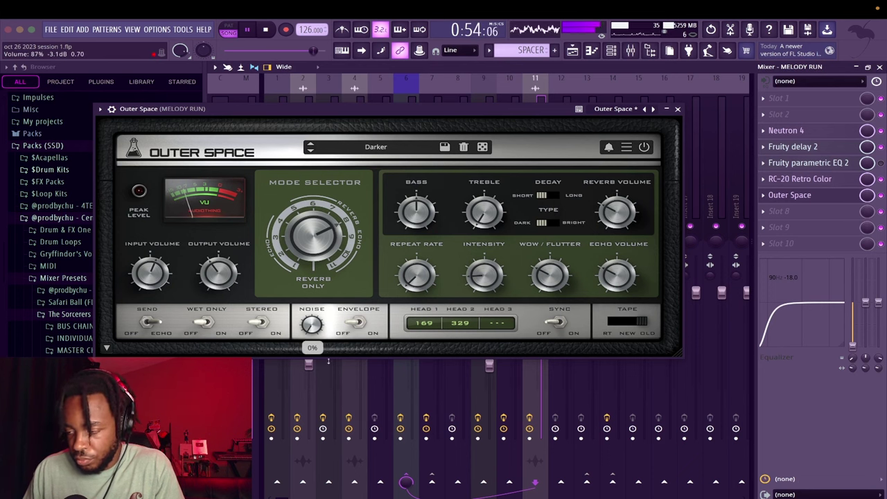
{"action": "left_click", "coordinate": [678, 110]}
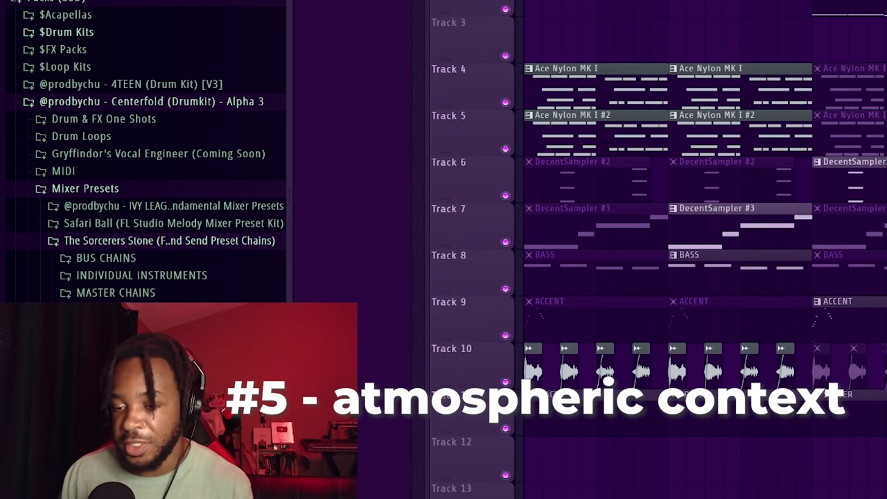
- Place the Jordi Percs sample from The Kount's Misc_Textures folder at bar 1 of Track 3
{"action": "left_click", "coordinate": [79, 36]}
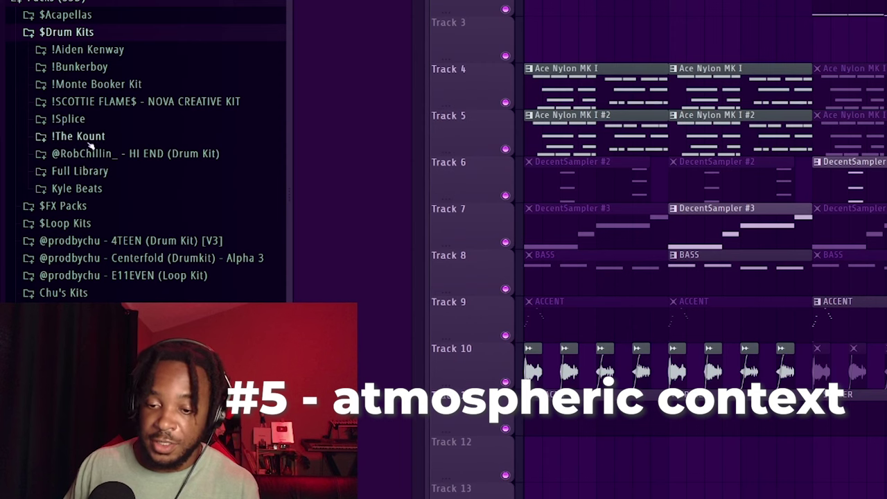
{"action": "left_click", "coordinate": [91, 139]}
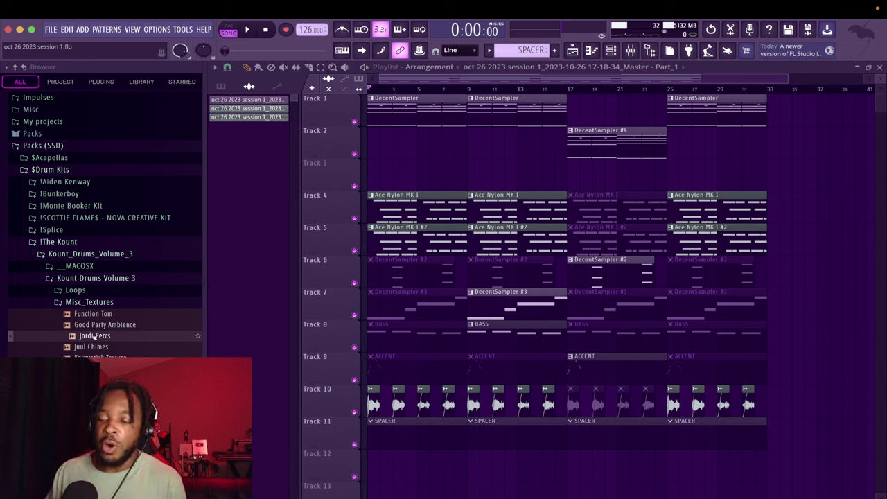
{"action": "left_click_drag", "start_coordinate": [94, 336], "coordinate": [449, 177]}
{"action": "left_click_drag", "start_coordinate": [517, 176], "coordinate": [435, 175]}
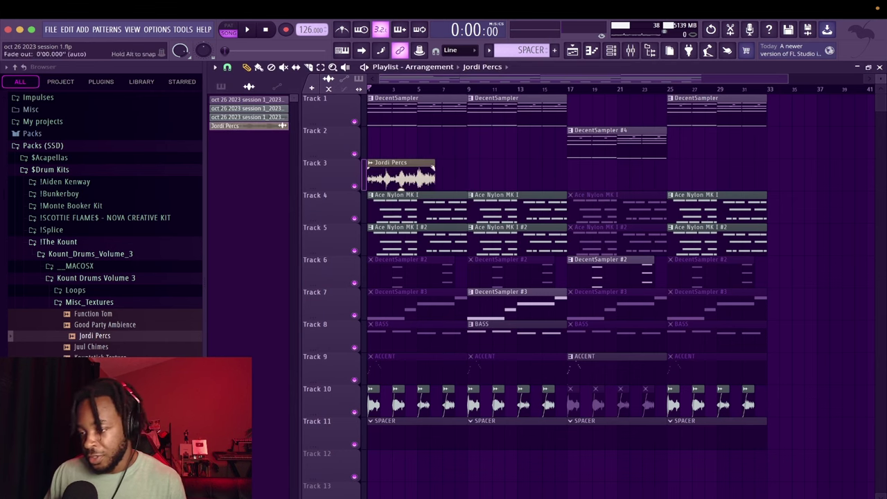
- Fit the Jordi Percs clip's time stretching to 4 bars and lengthen the clip so it ends at bar 9
{"action": "scroll", "coordinate": [399, 150], "scroll_direction": "up", "scroll_amount": 3}
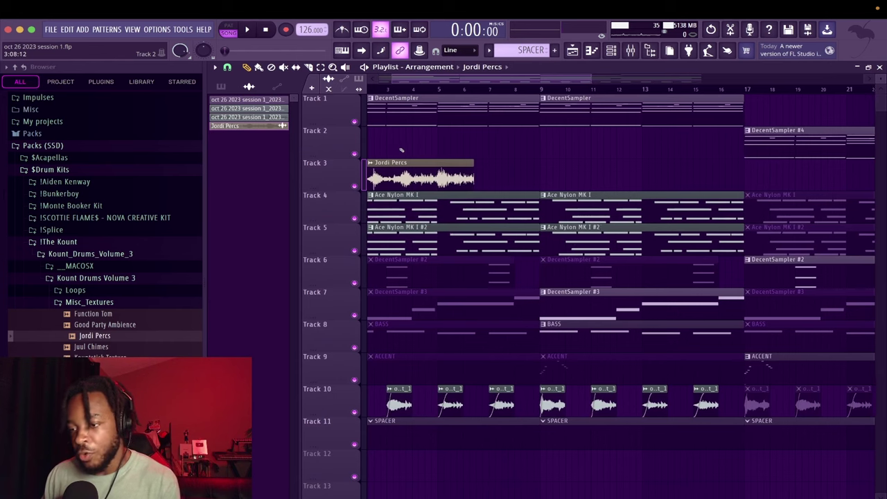
{"action": "key", "text": "space"}
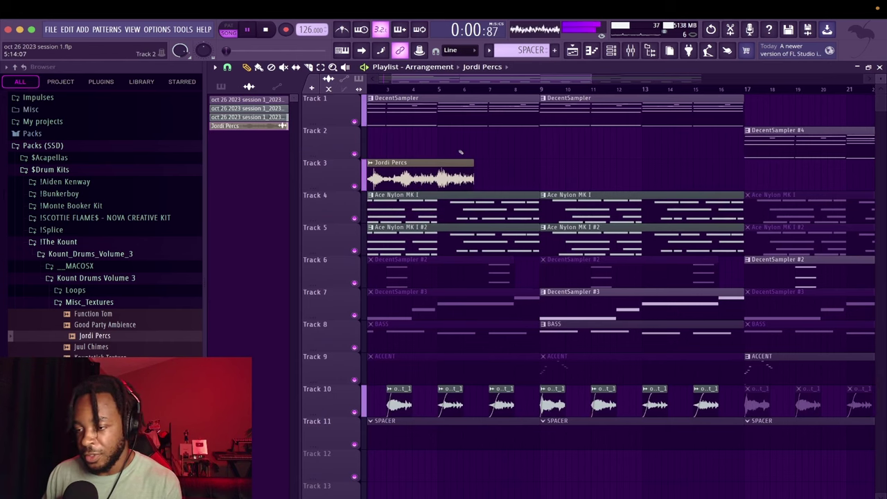
{"action": "scroll", "coordinate": [525, 128], "scroll_direction": "up", "scroll_amount": 2}
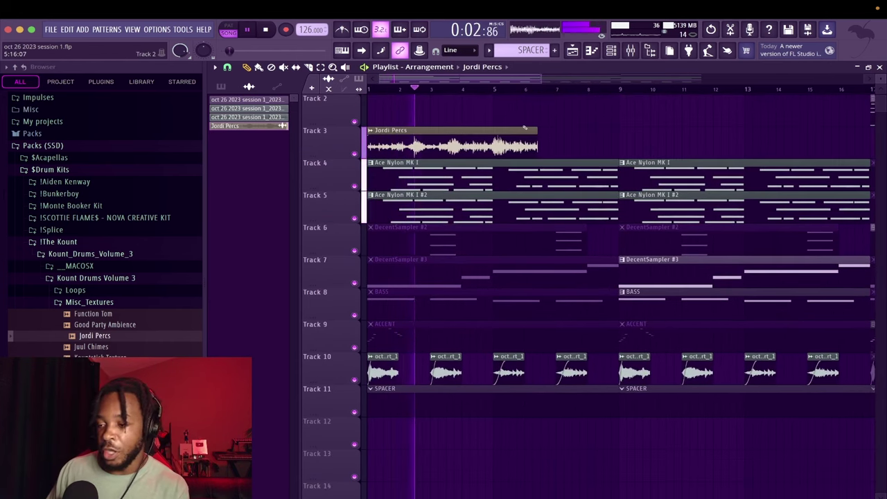
{"action": "left_click_drag", "start_coordinate": [525, 127], "coordinate": [619, 127]}
{"action": "scroll", "coordinate": [619, 129], "scroll_direction": "up", "scroll_amount": 2}
{"action": "double_click", "coordinate": [588, 156]}
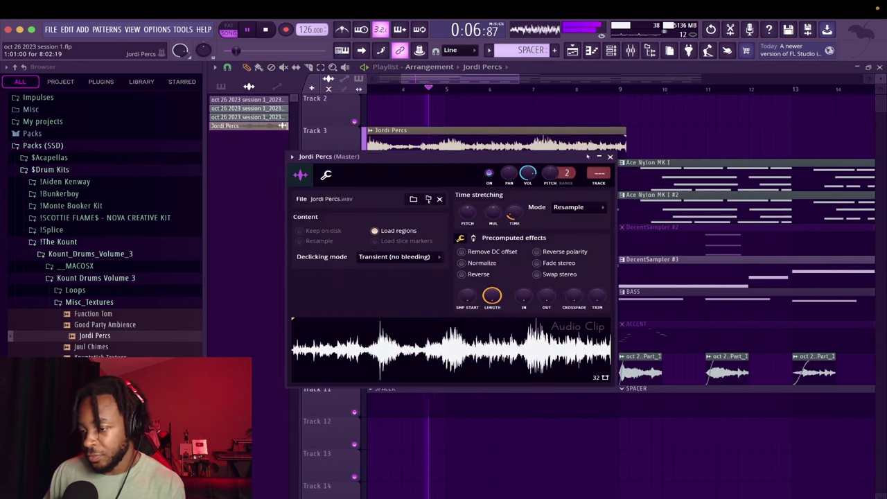
{"action": "right_click", "coordinate": [514, 215]}
{"action": "left_click", "coordinate": [548, 304]}
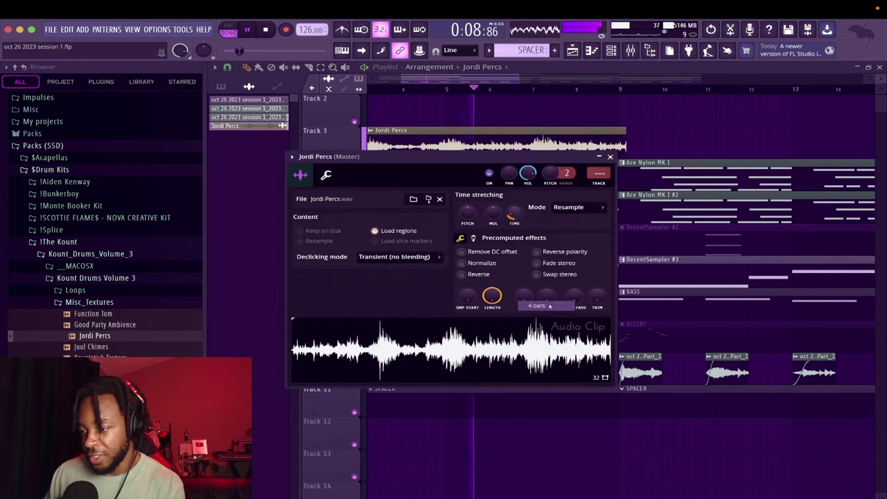
{"action": "left_click_drag", "start_coordinate": [446, 131], "coordinate": [618, 121]}
- Duplicate the eight-bar Jordi Percs clip three times so it fills Track 3 up to bar 33
{"action": "left_click", "coordinate": [587, 145], "text": "ctrl"}
{"action": "key", "text": "ctrl+b"}
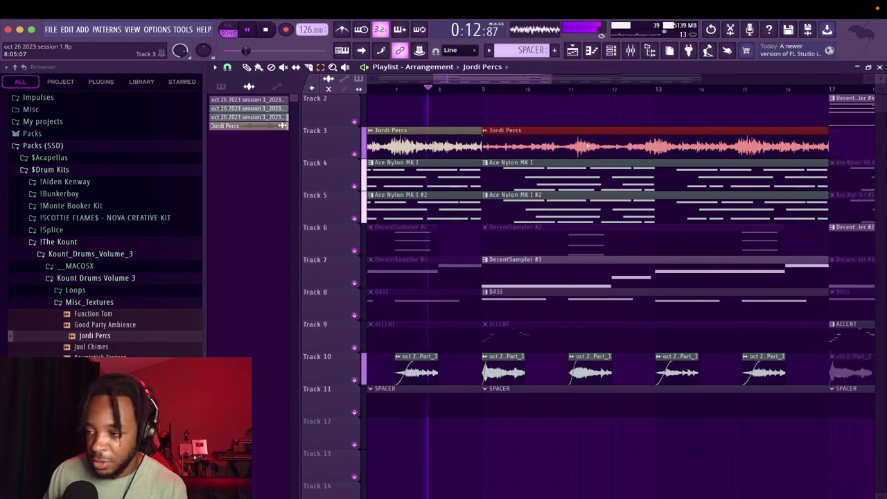
{"action": "key", "text": "ctrl+b"}
{"action": "key", "text": "ctrl+b"}
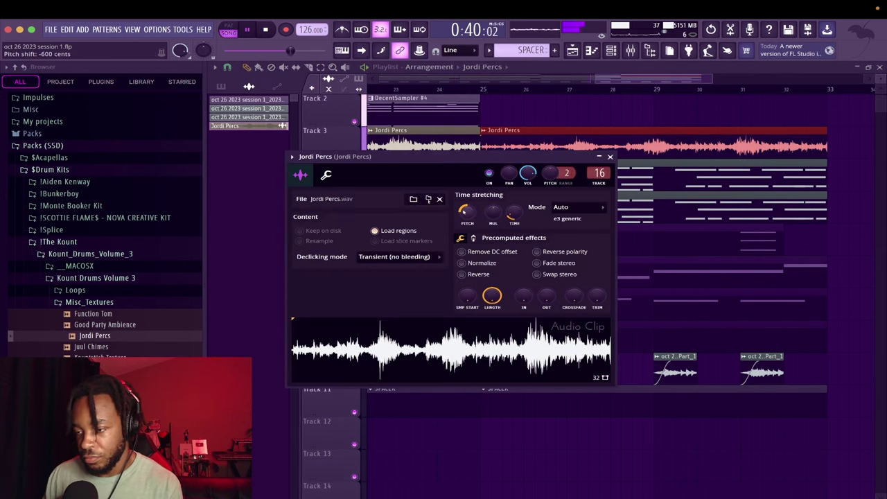
- Lower the Jordi Percs mixer track's volume to about -19.2 dB during playback, and stop the song
{"action": "left_click", "coordinate": [630, 50]}
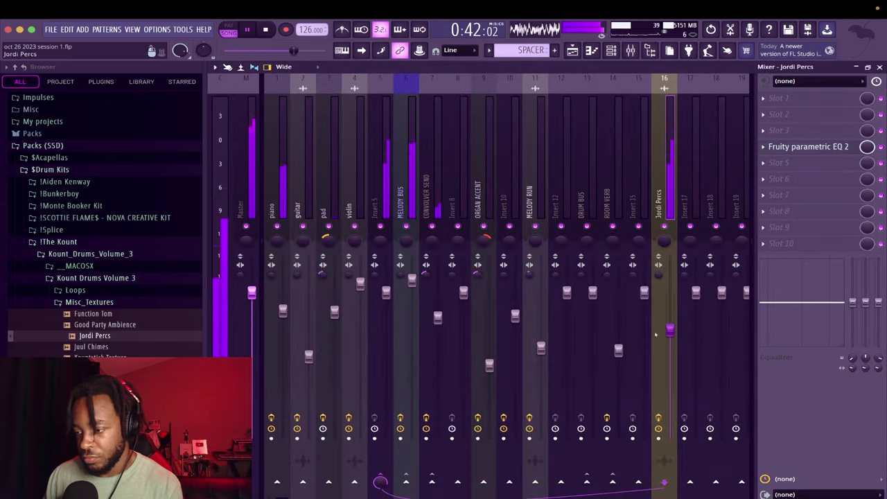
{"action": "left_click_drag", "start_coordinate": [669, 330], "coordinate": [670, 382]}
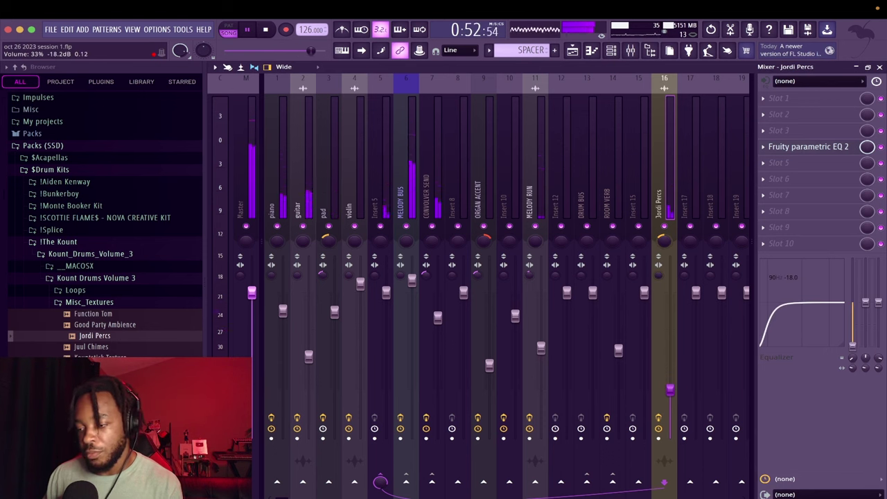
{"action": "left_click_drag", "start_coordinate": [669, 382], "coordinate": [669, 393]}
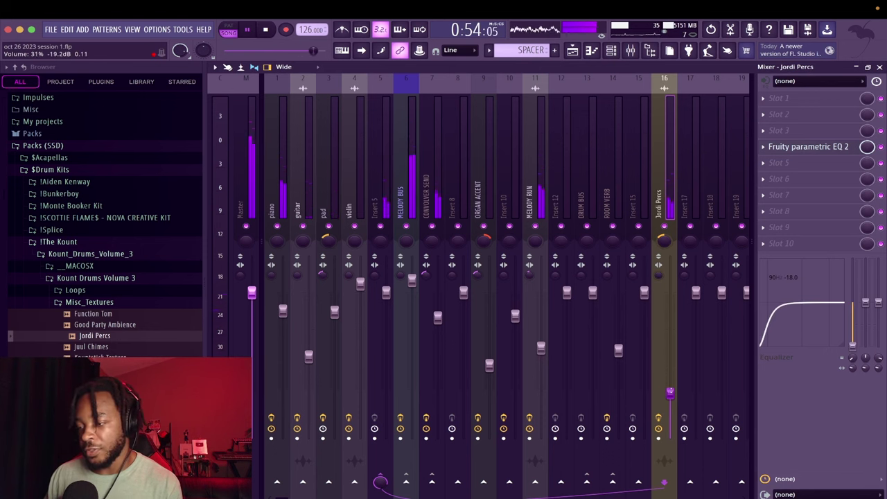
{"action": "key", "text": "space"}
- Place the Sanctuary perc loop from the 4TEEN drum kit on Track 12 and duplicate it up to bar 33
{"action": "scroll", "coordinate": [87, 145], "scroll_direction": "down", "scroll_amount": 2}
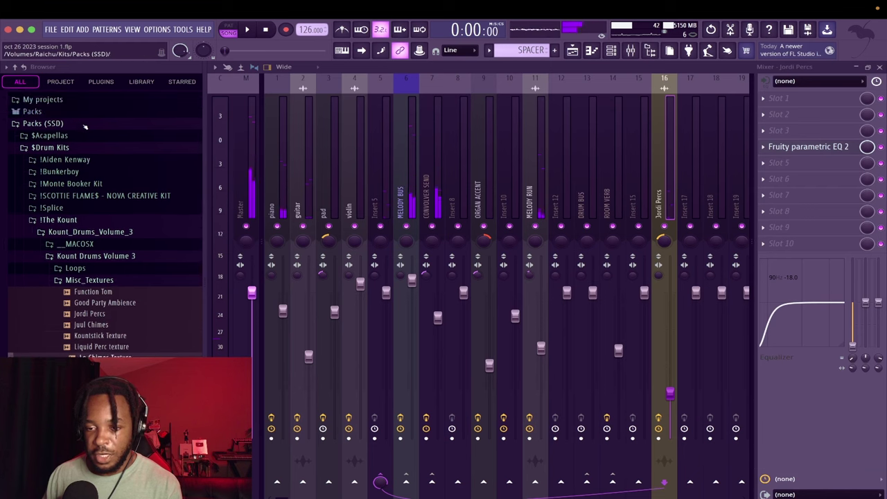
{"action": "left_click", "coordinate": [73, 149]}
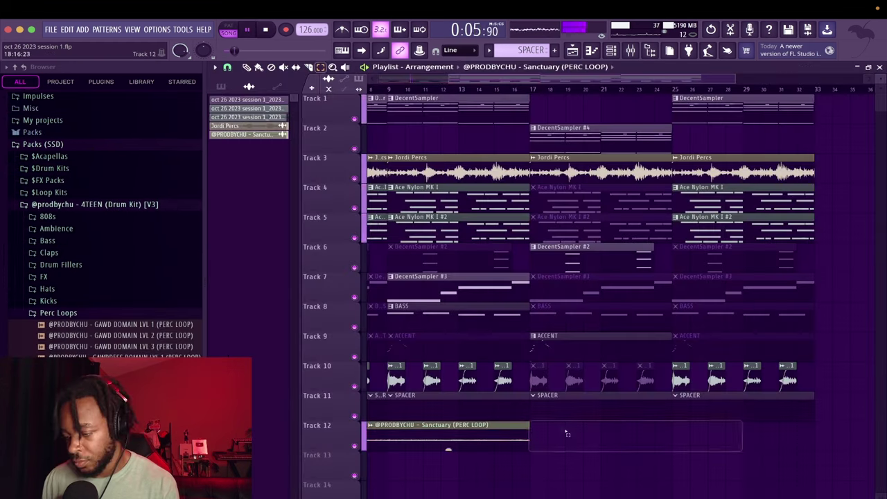
{"action": "left_click", "coordinate": [524, 431]}
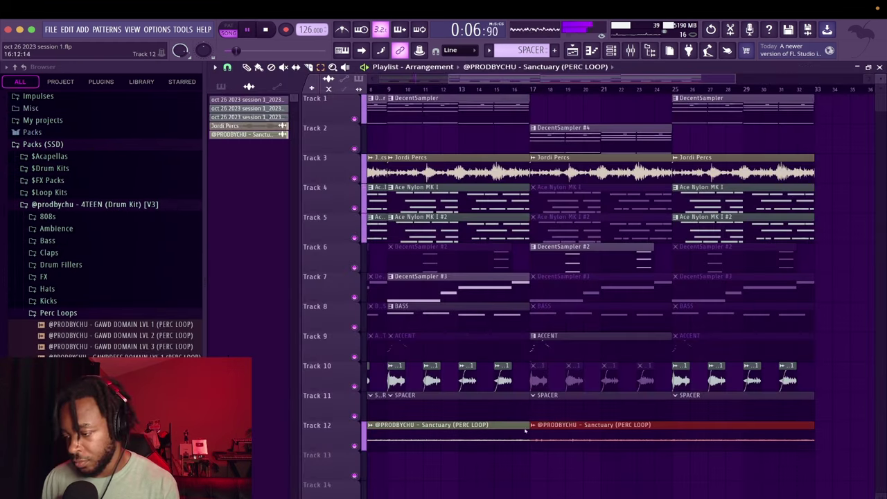
- Link the Sanctuary perc loop to mixer insert 17 and route that insert to Insert 5
{"action": "double_click", "coordinate": [726, 442]}
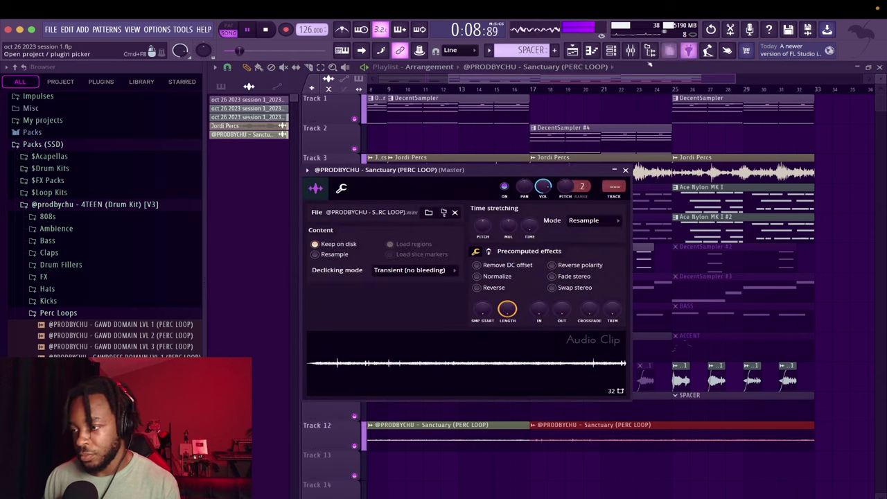
{"action": "left_click", "coordinate": [630, 49]}
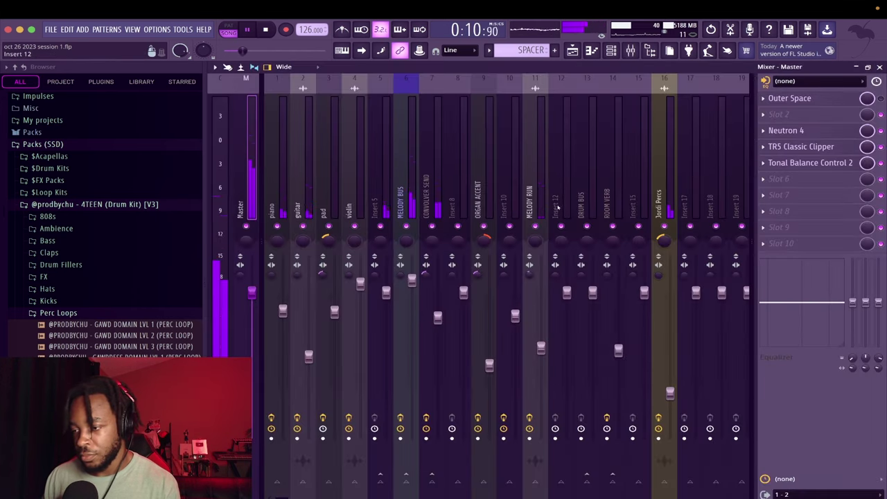
{"action": "left_click", "coordinate": [691, 208]}
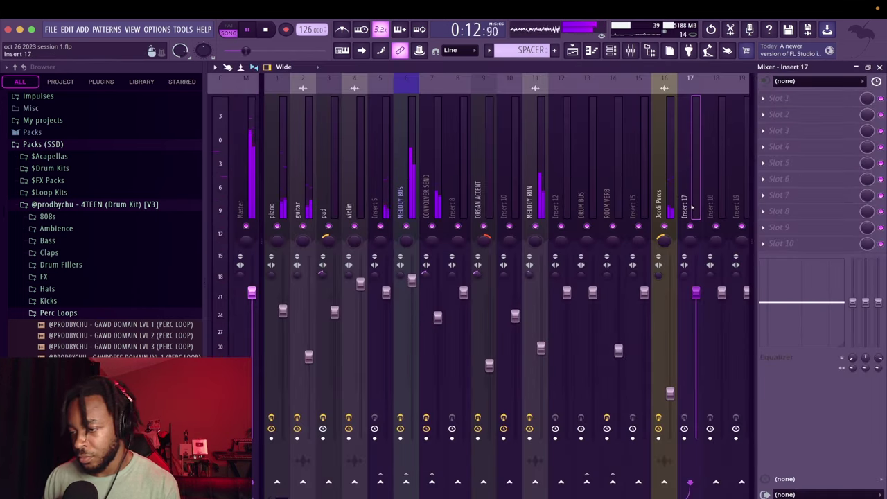
{"action": "key", "text": "super+l"}
{"action": "left_click", "coordinate": [690, 199]}
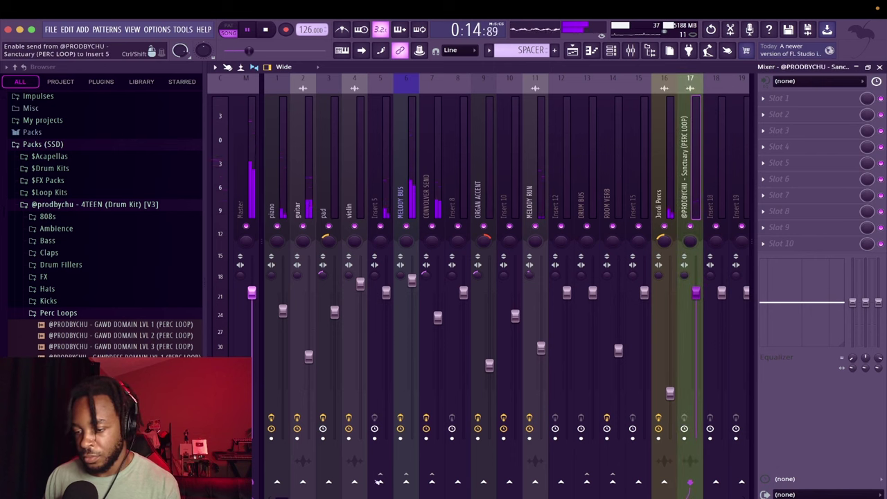
{"action": "left_click", "coordinate": [379, 481]}
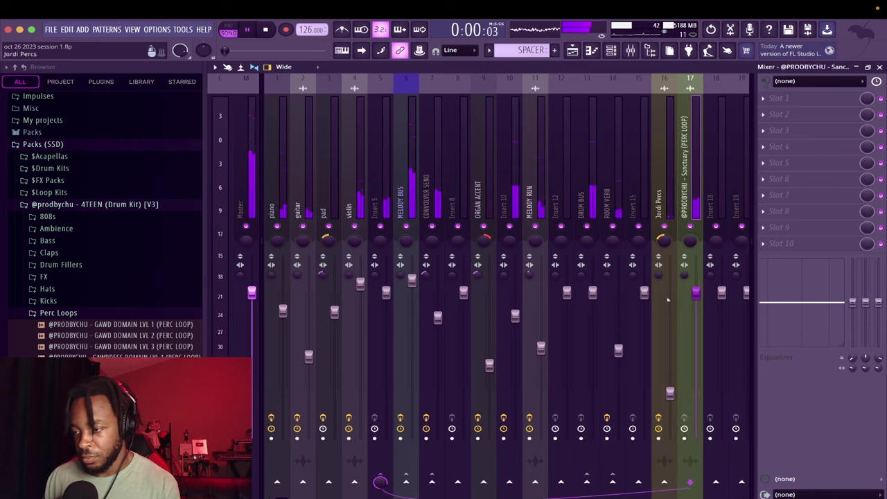
- Lower the Sanctuary mixer track's volume and add Fruity parametric EQ 2 with the Radio preset and a reduced main level
{"action": "left_click_drag", "start_coordinate": [696, 292], "coordinate": [695, 382]}
{"action": "left_click", "coordinate": [779, 163]}
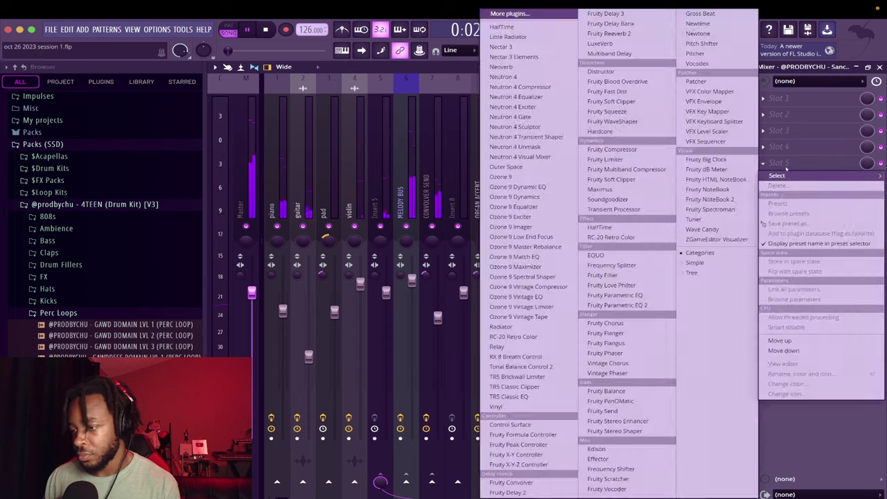
{"action": "left_click", "coordinate": [624, 307]}
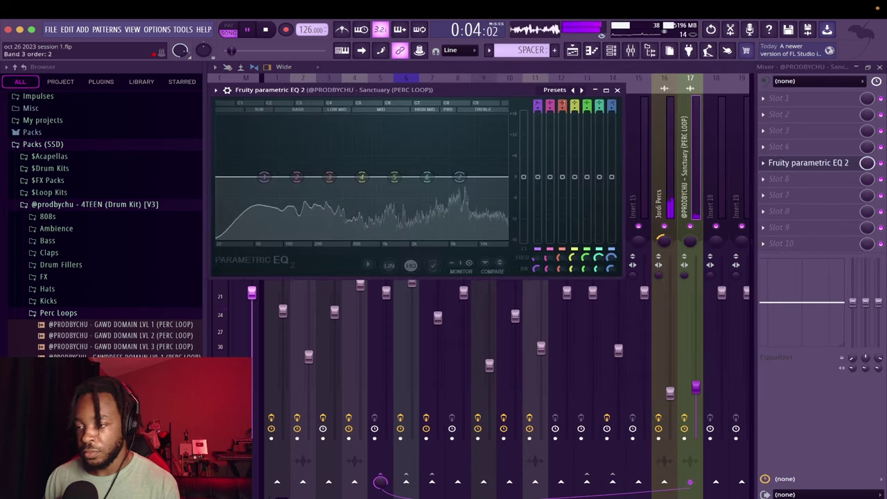
{"action": "left_click", "coordinate": [573, 90]}
{"action": "left_click", "coordinate": [573, 90]}
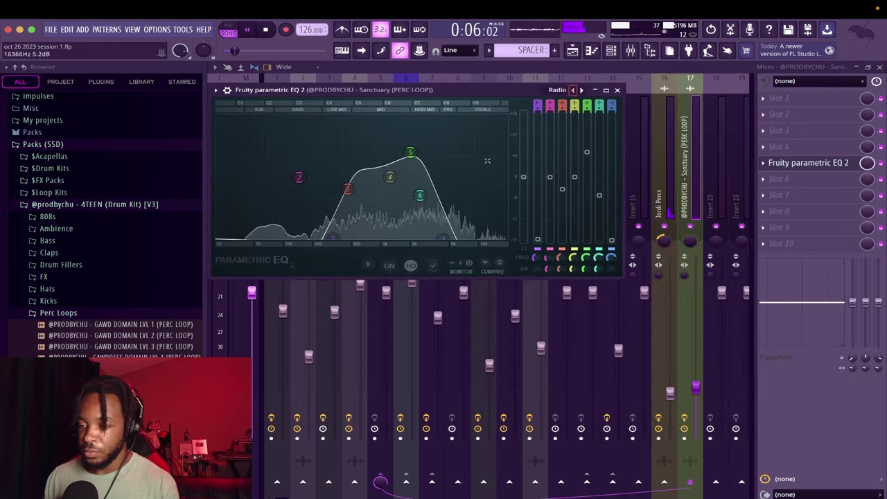
{"action": "left_click_drag", "start_coordinate": [523, 177], "coordinate": [523, 197]}
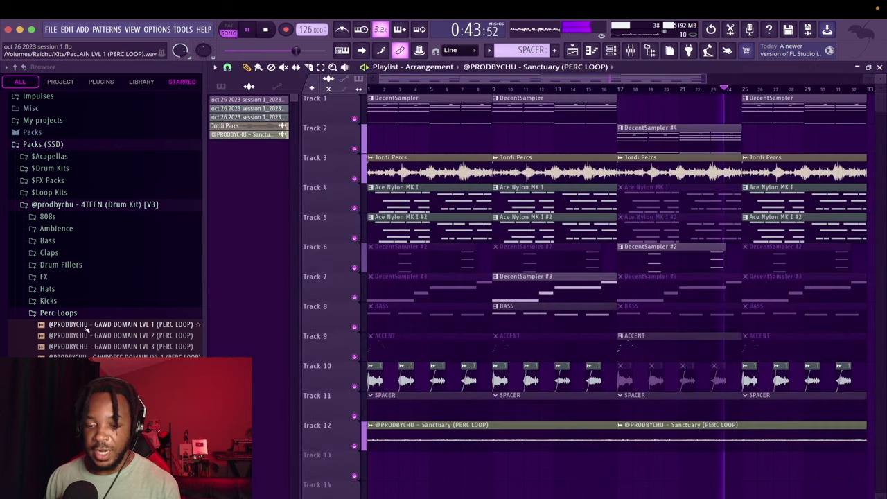
- Place the GAWD DOMAIN LVL 1 perc loop at bar 1 of Track 13 and time-stretch it to two bars
{"action": "left_click_drag", "start_coordinate": [86, 329], "coordinate": [377, 454]}
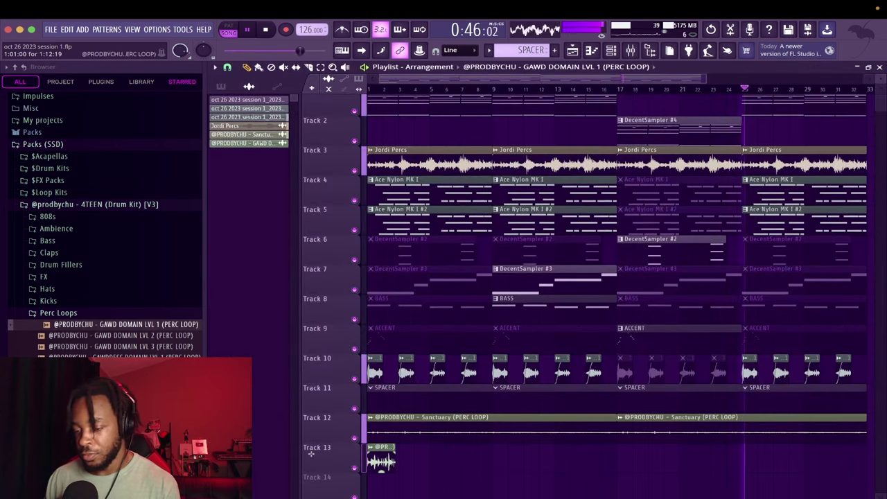
{"action": "double_click", "coordinate": [379, 453]}
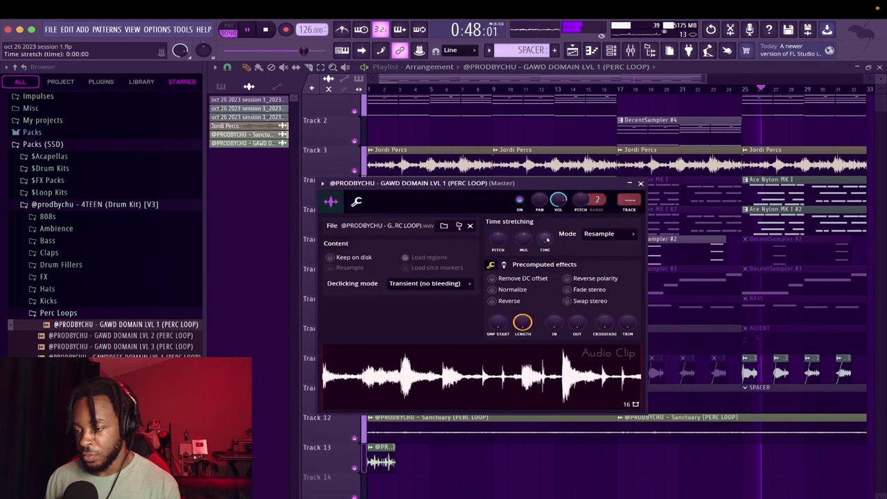
{"action": "right_click", "coordinate": [551, 239]}
{"action": "left_click", "coordinate": [570, 311]}
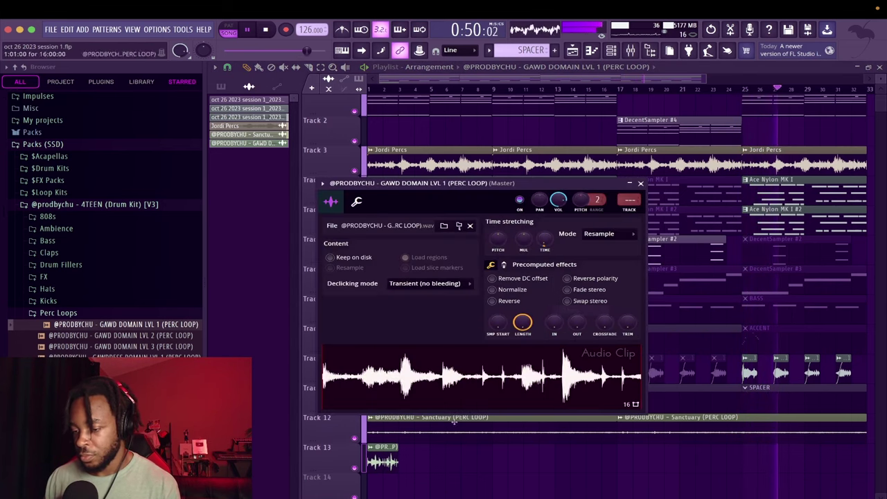
{"action": "key", "text": "Escape"}
- Duplicate the two-bar GAWD DOMAIN LVL 1 clip along Track 13 until it reaches bar 33
{"action": "left_click", "coordinate": [384, 463], "text": "ctrl"}
{"action": "key", "text": "ctrl+b"}
{"action": "key", "text": "ctrl+b"}
{"action": "key", "text": "ctrl+b"}
{"action": "key", "text": "ctrl+b"}
{"action": "key", "text": "ctrl+b"}
{"action": "key", "text": "ctrl+b"}
{"action": "key", "text": "ctrl+b"}
{"action": "key", "text": "ctrl+b"}
{"action": "key", "text": "ctrl+b"}
{"action": "key", "text": "ctrl+b"}
{"action": "key", "text": "ctrl+b"}
{"action": "key", "text": "ctrl+b"}
{"action": "key", "text": "ctrl+b"}
{"action": "key", "text": "ctrl+b"}
{"action": "key", "text": "ctrl+b"}
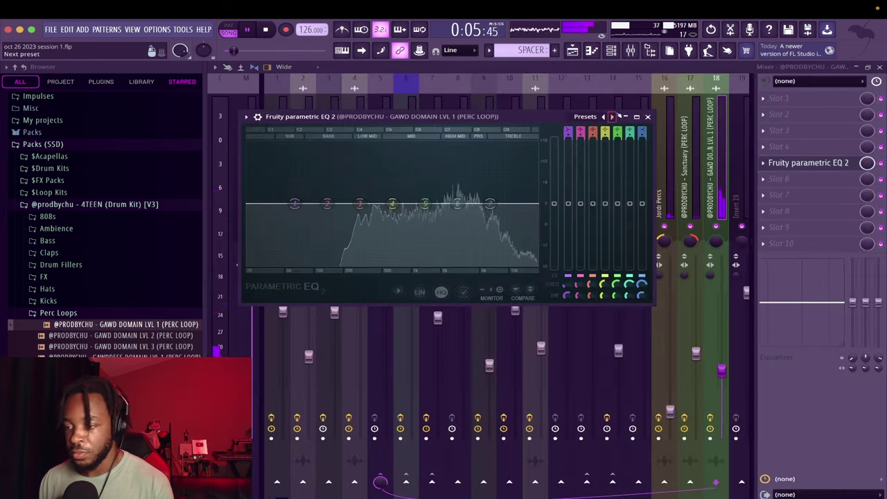
- On the GAWD DOMAIN LVL 1 mixer track, switch the Fruity parametric EQ 2 preset and set Gross Beat's volume to 2 Beat Gate
{"action": "left_click", "coordinate": [612, 116]}
{"action": "left_click", "coordinate": [612, 116]}
{"action": "left_click", "coordinate": [612, 116]}
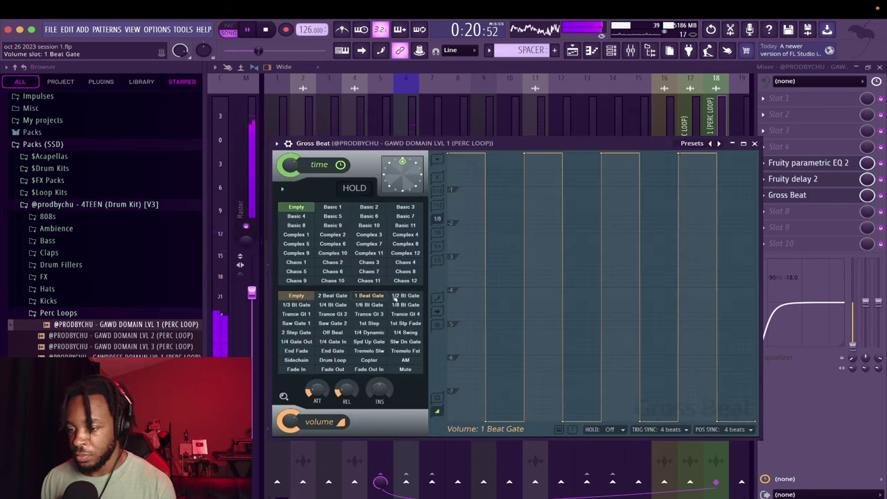
{"action": "left_click", "coordinate": [332, 295]}
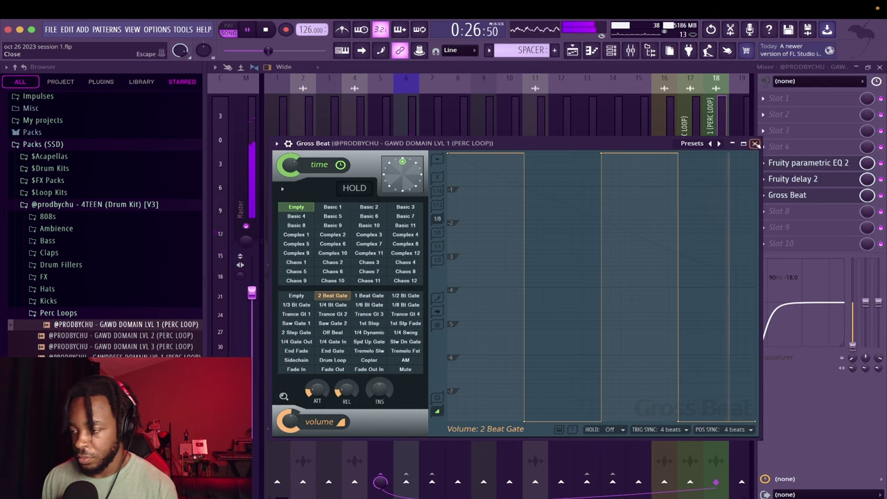
{"action": "left_click", "coordinate": [756, 144]}
- Open the fourth effect slot of mixer track Insert 5 and close the mixer to return to the playlist
{"action": "left_click", "coordinate": [382, 201]}
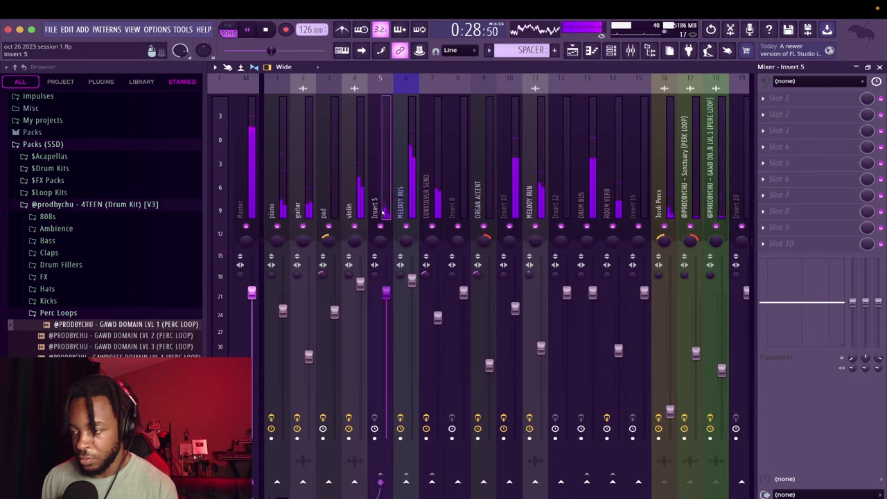
{"action": "left_click", "coordinate": [776, 149]}
{"action": "left_click", "coordinate": [880, 67]}
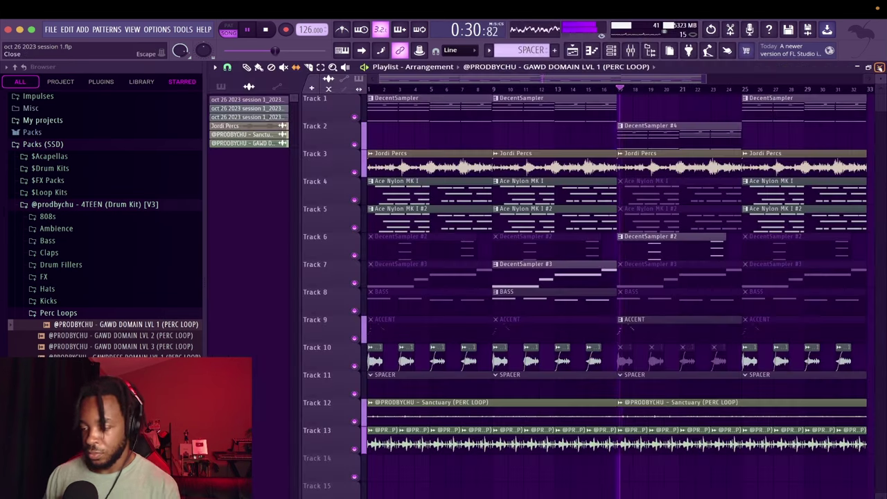